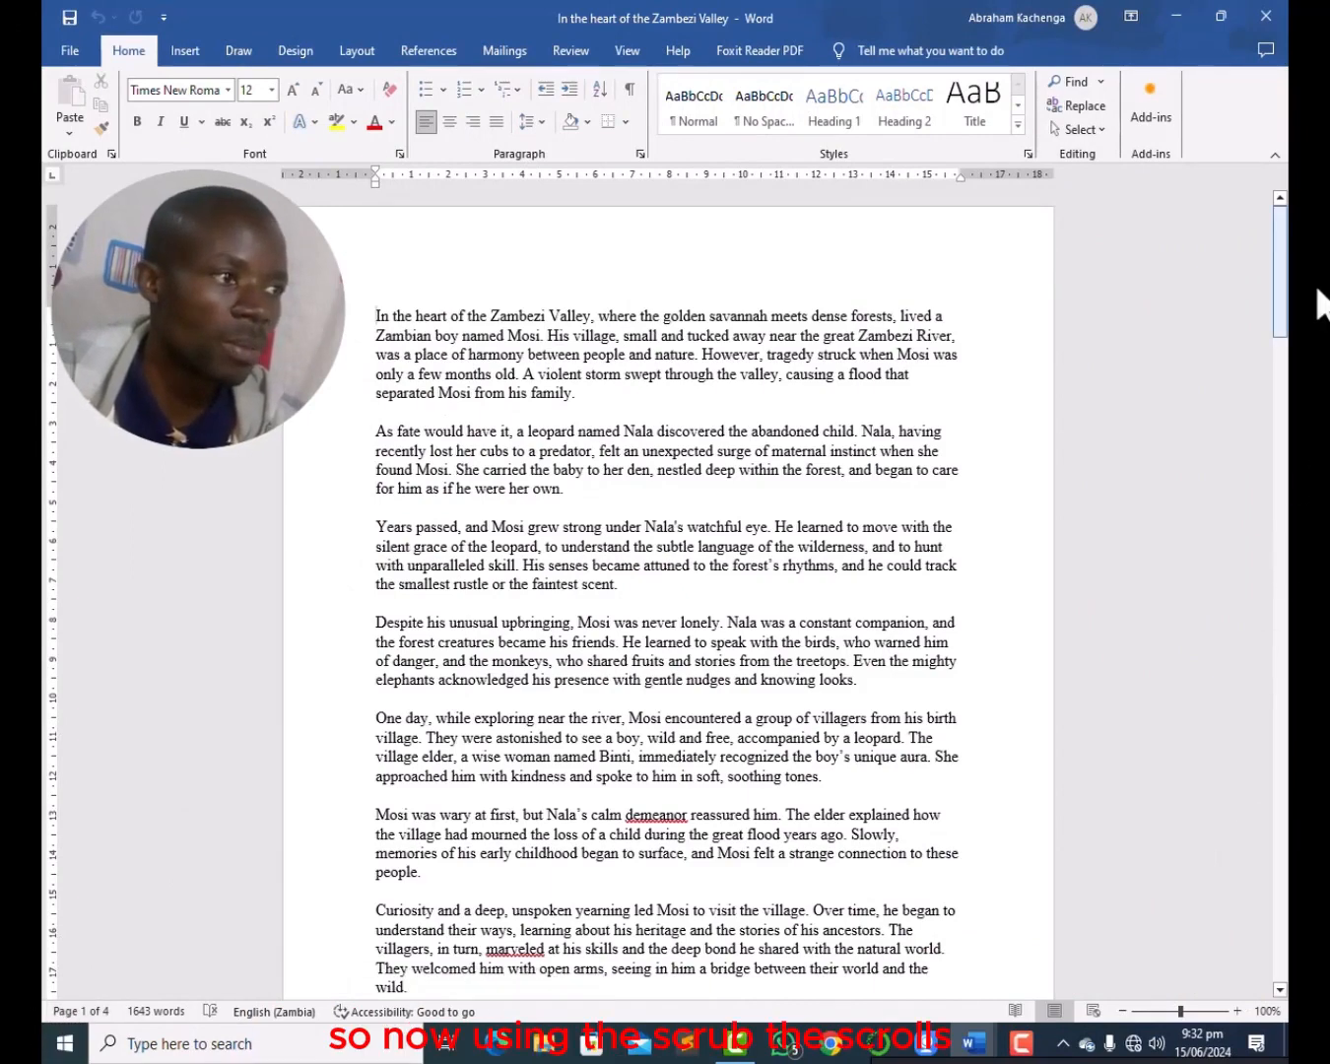
left_click_drag(1322, 301, 1310, 543)
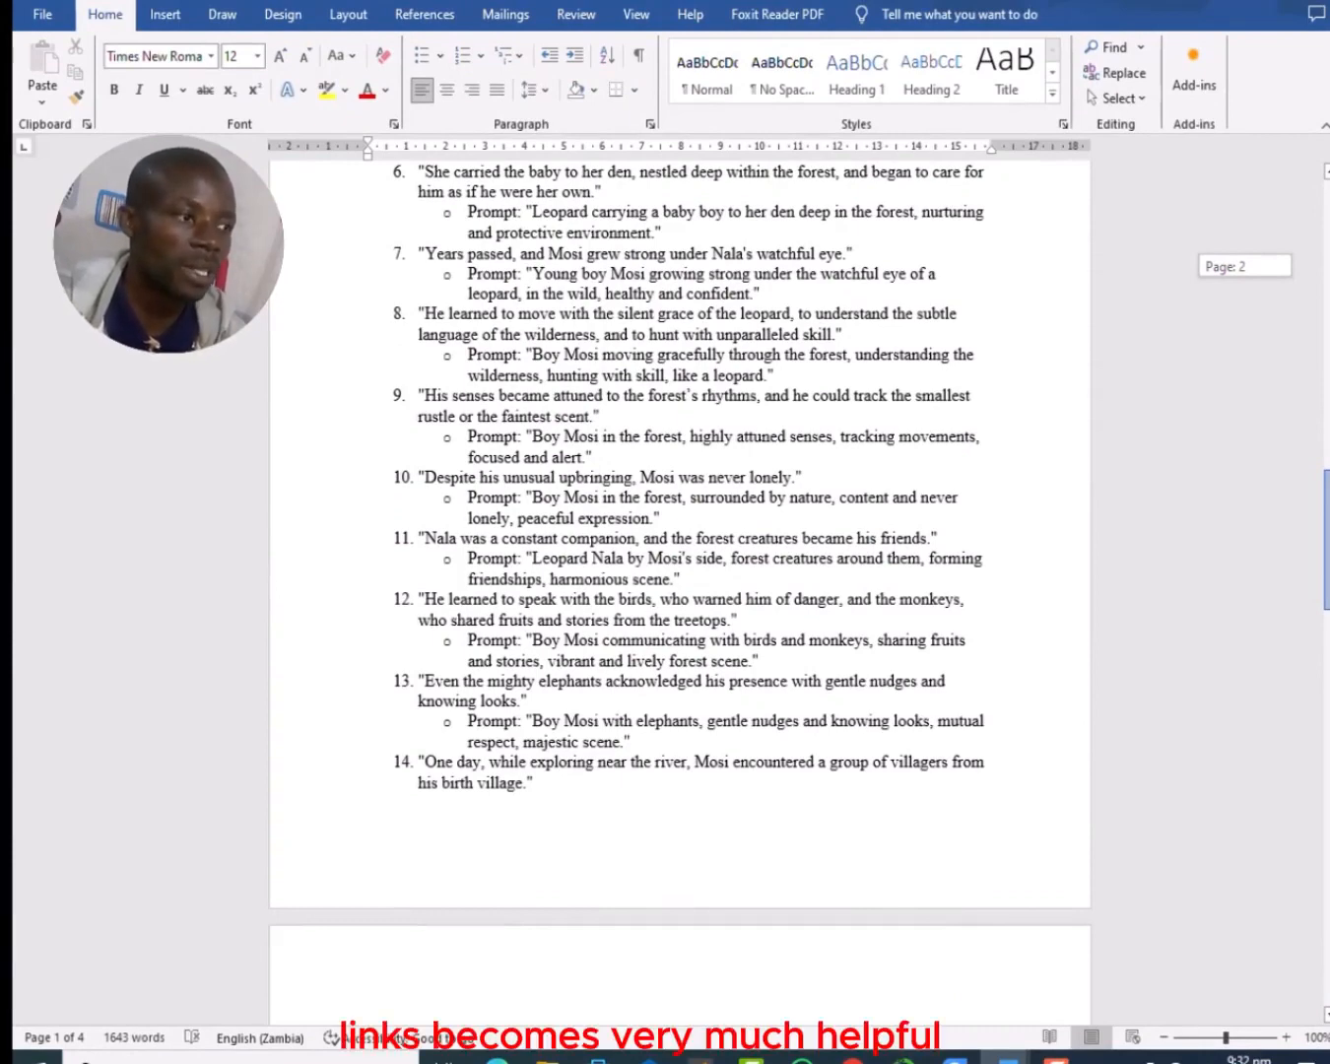
left_click_drag(1327, 540, 1328, 232)
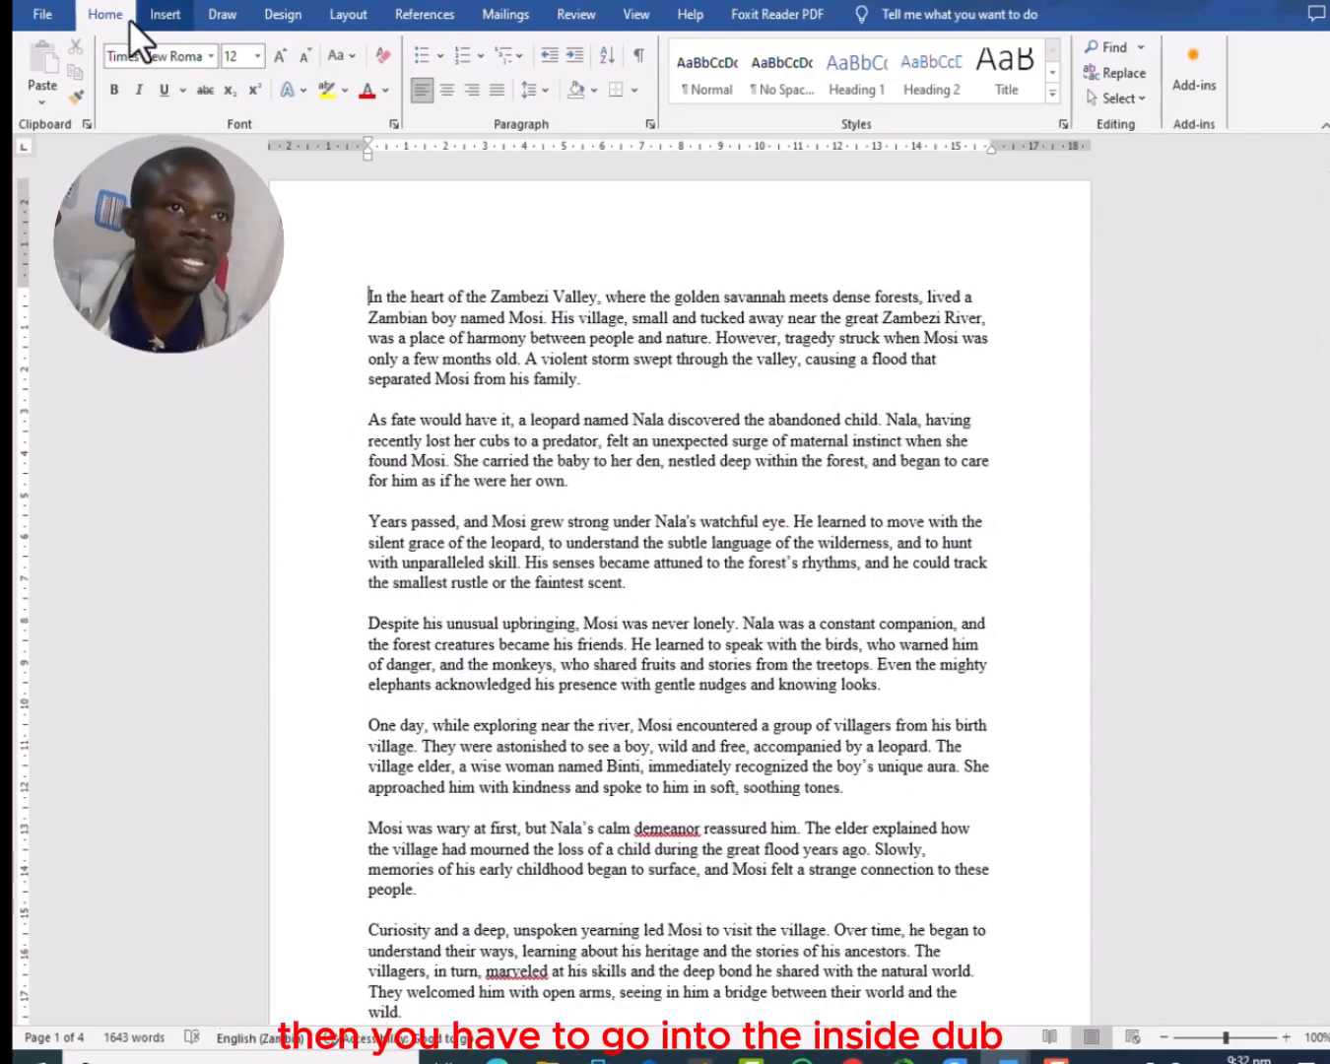
- Bookmark the letters "Zambez" of "Zambezi" in the document's opening line, using the copied text "Zambez" as the bookmark name
left_click(161, 15)
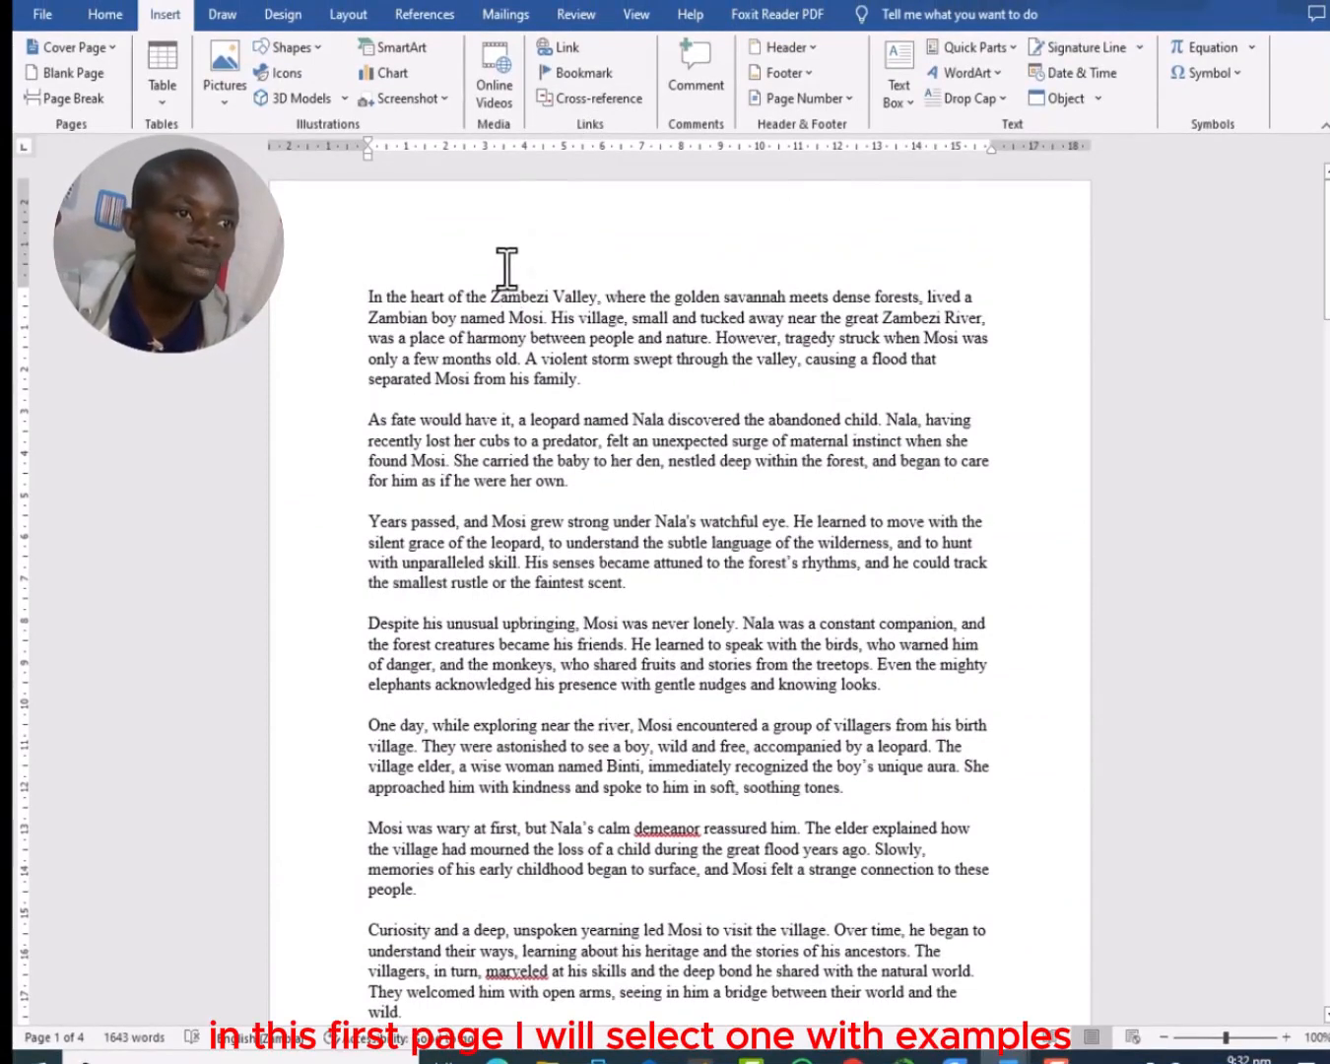
left_click_drag(490, 295, 539, 301)
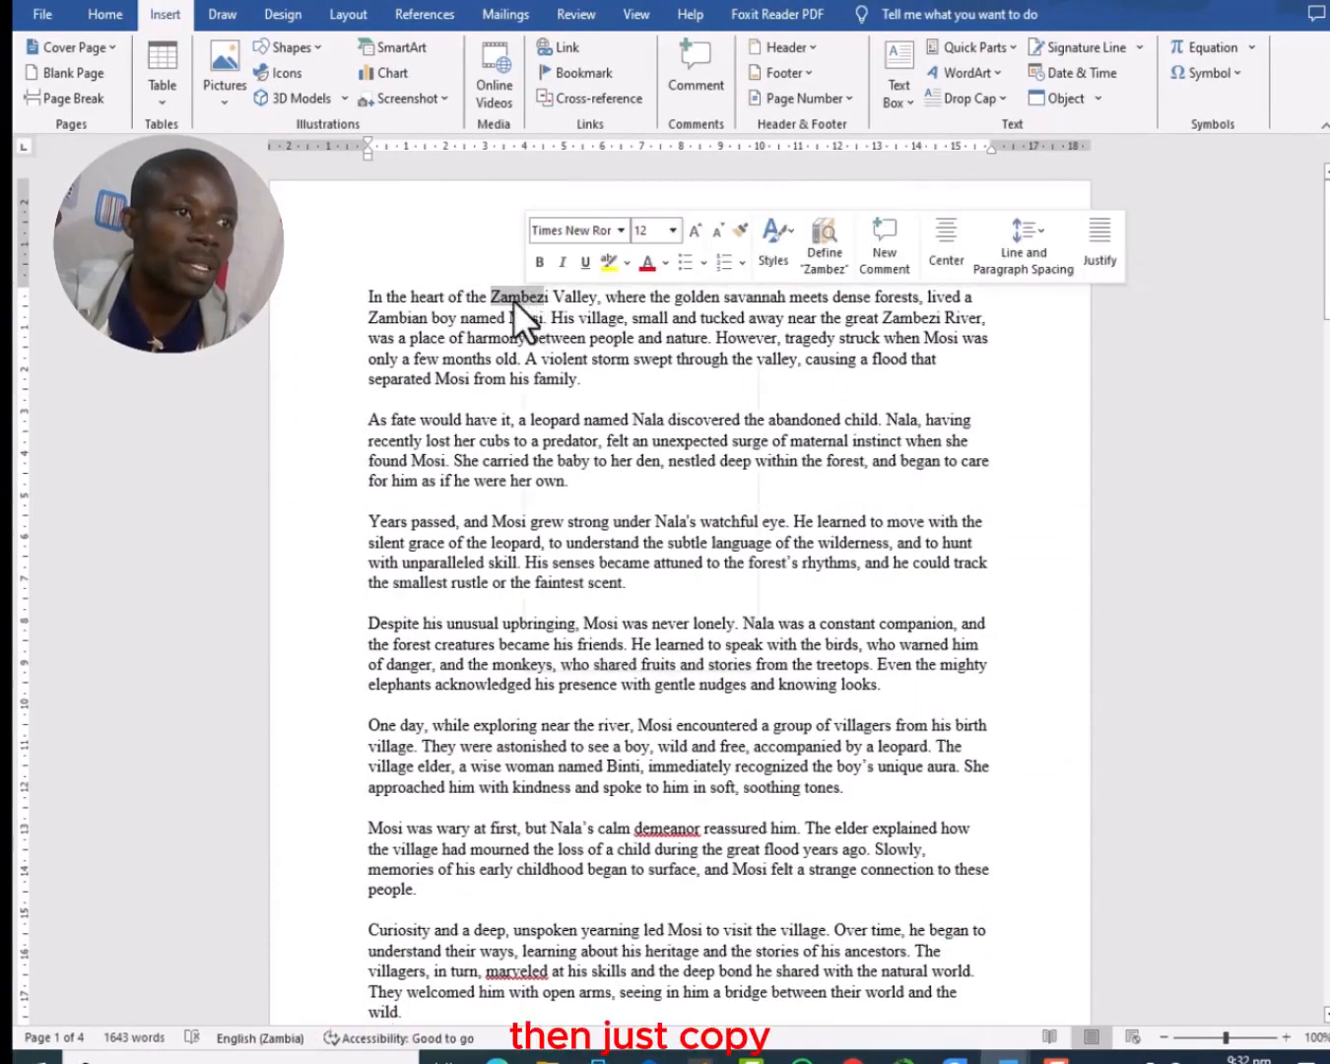
right_click(522, 301)
left_click(561, 373)
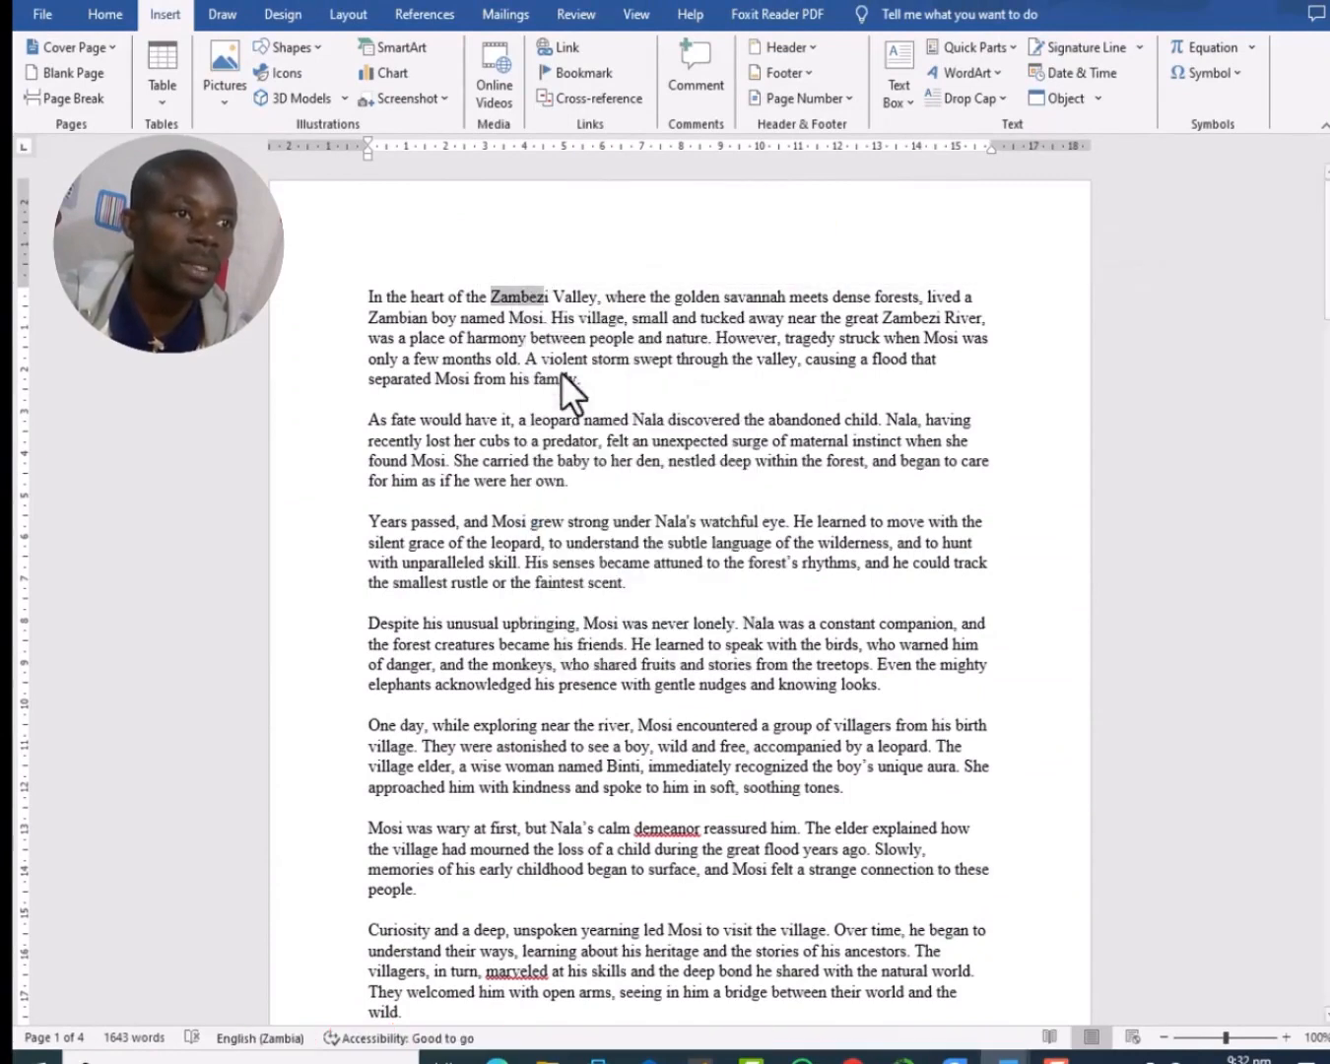
left_click(583, 71)
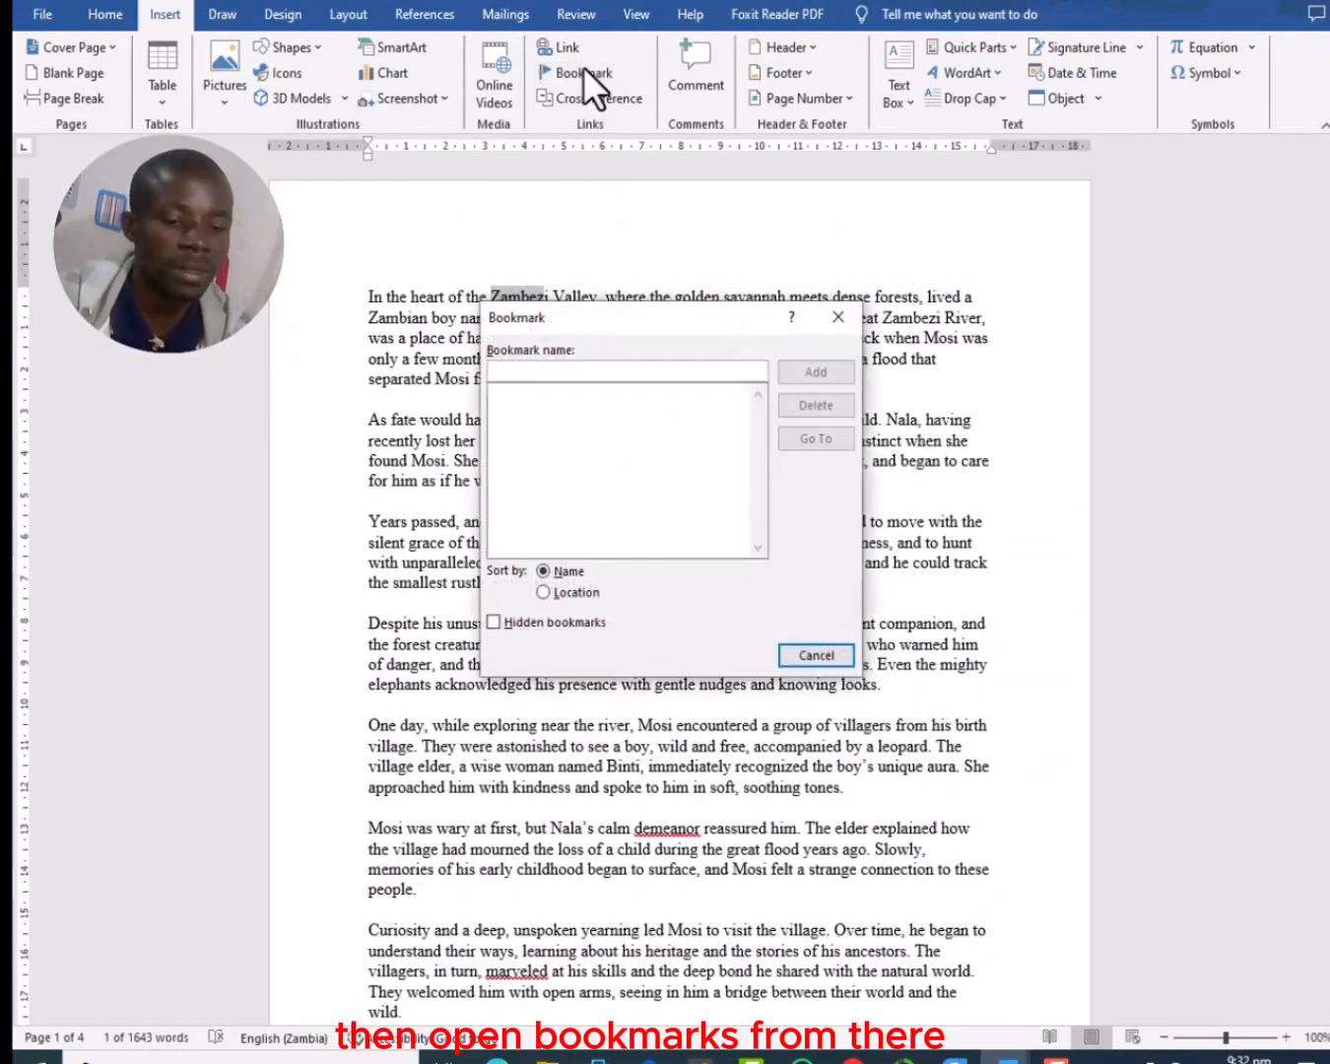
type("v")
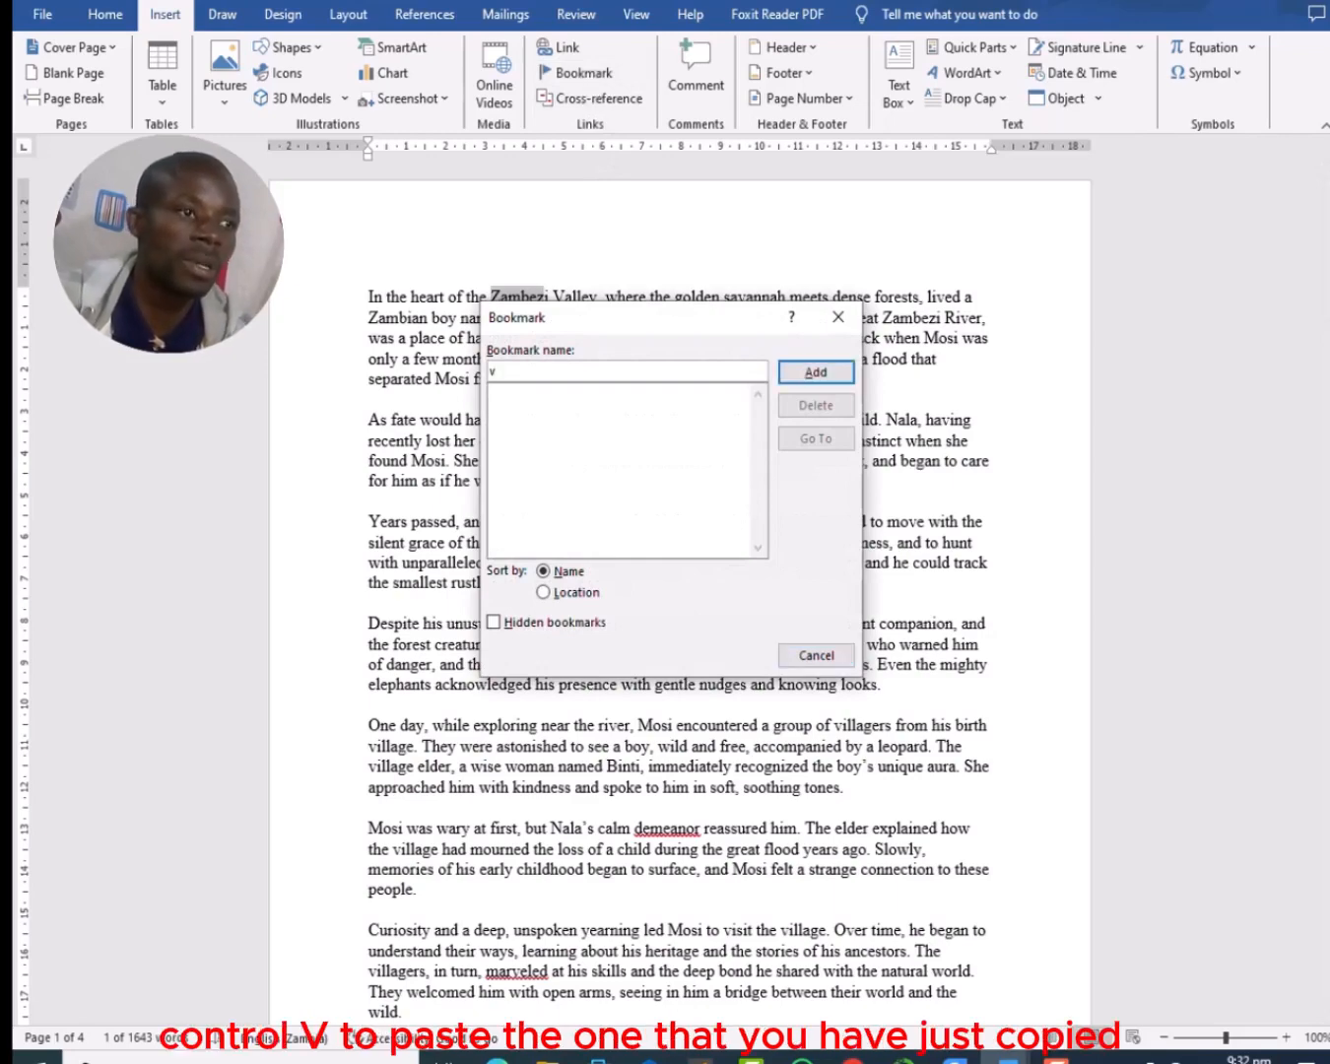
key("BackSpace")
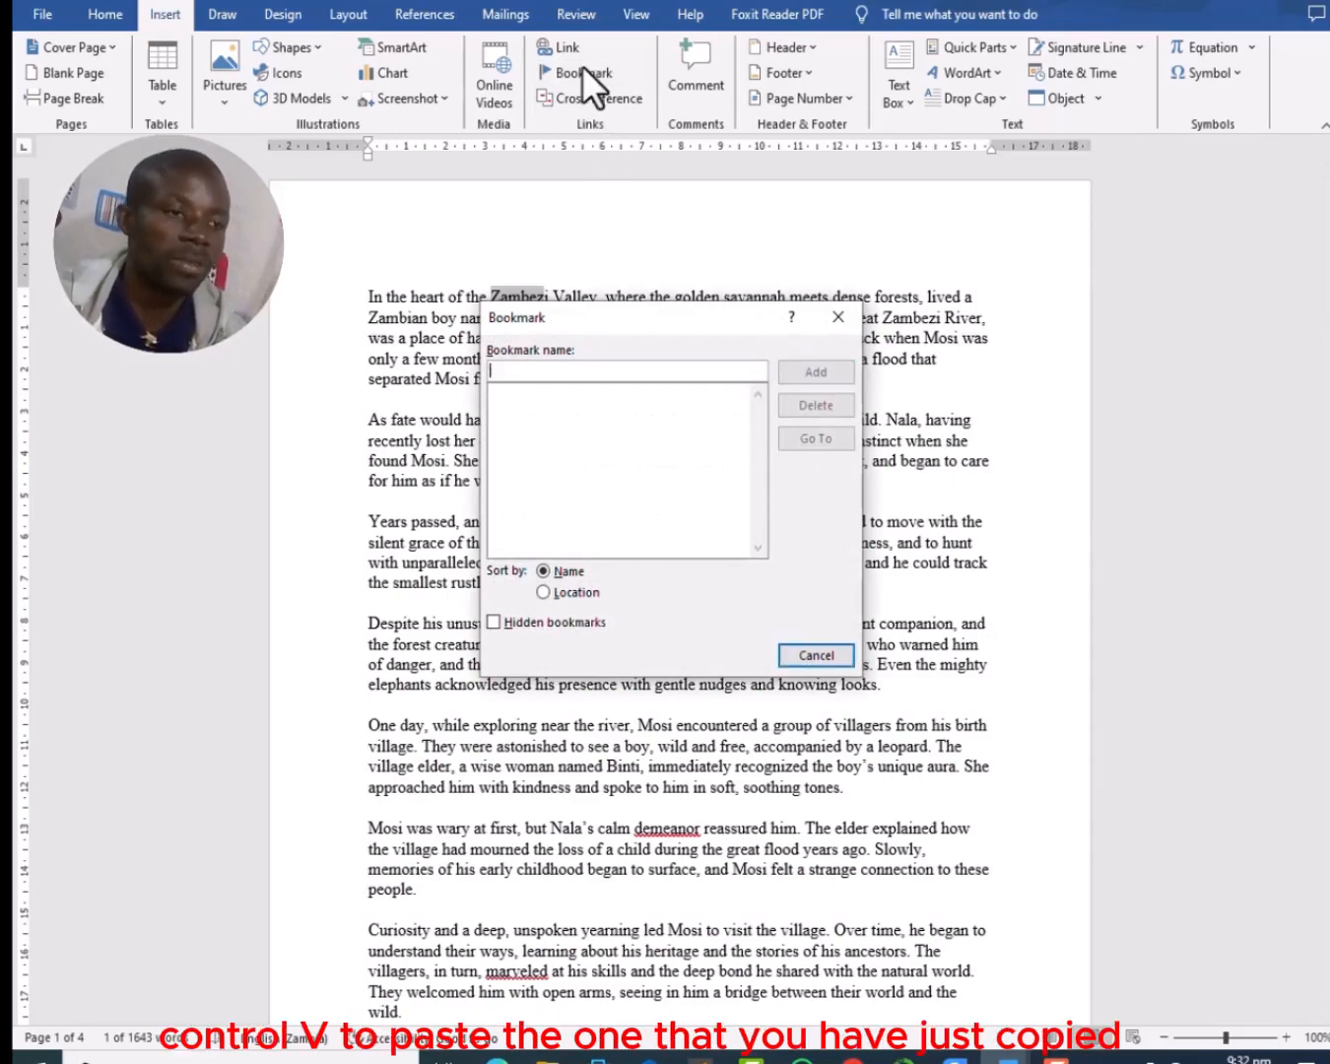
key("ctrl+v")
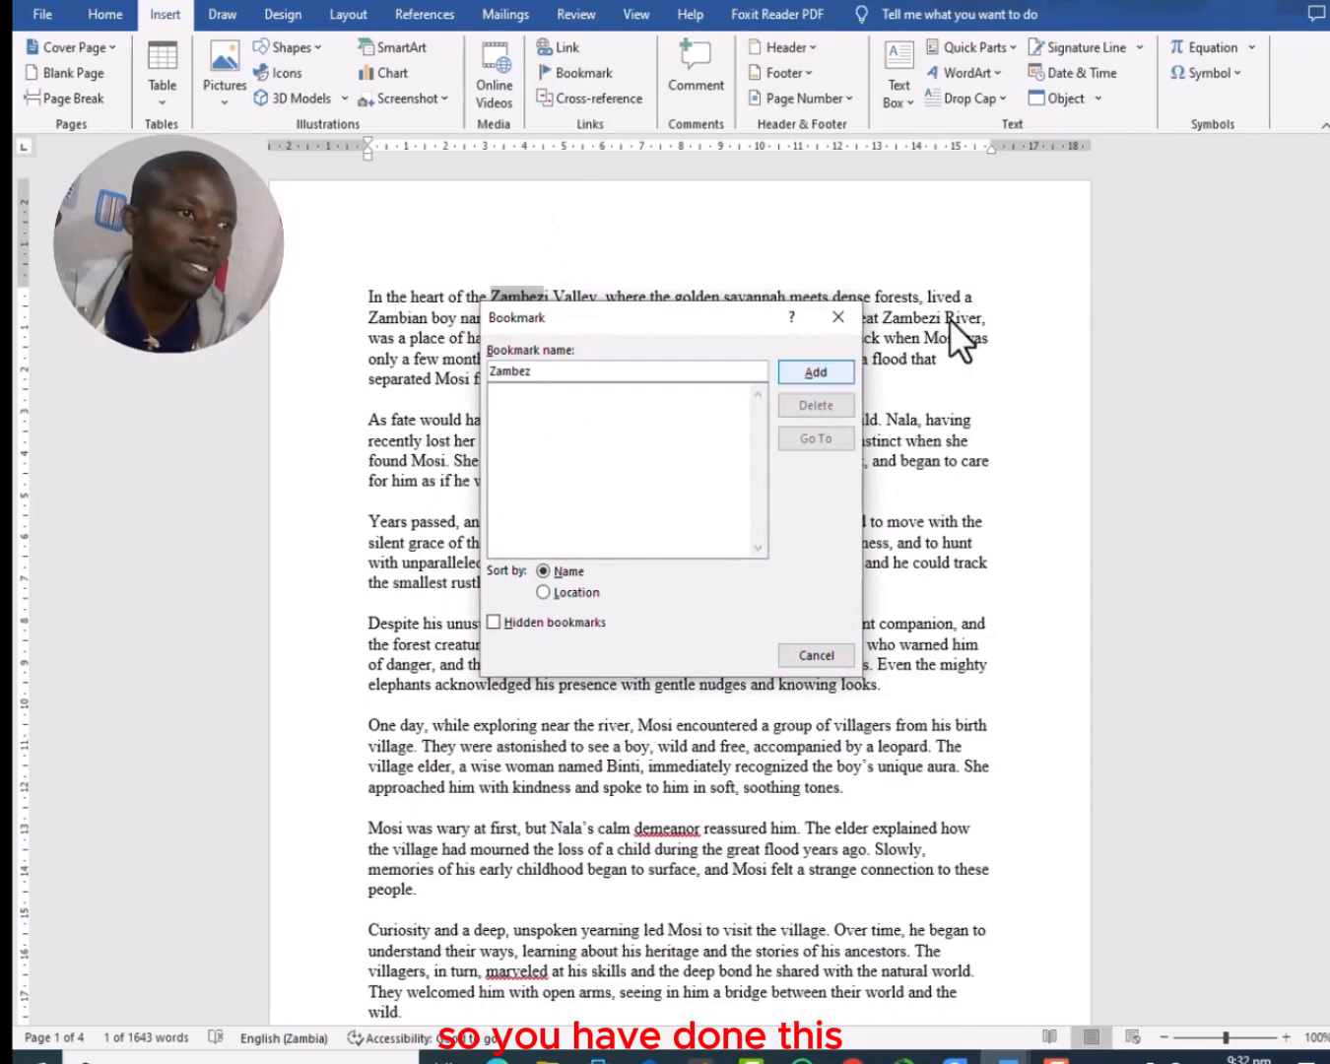
left_click(817, 372)
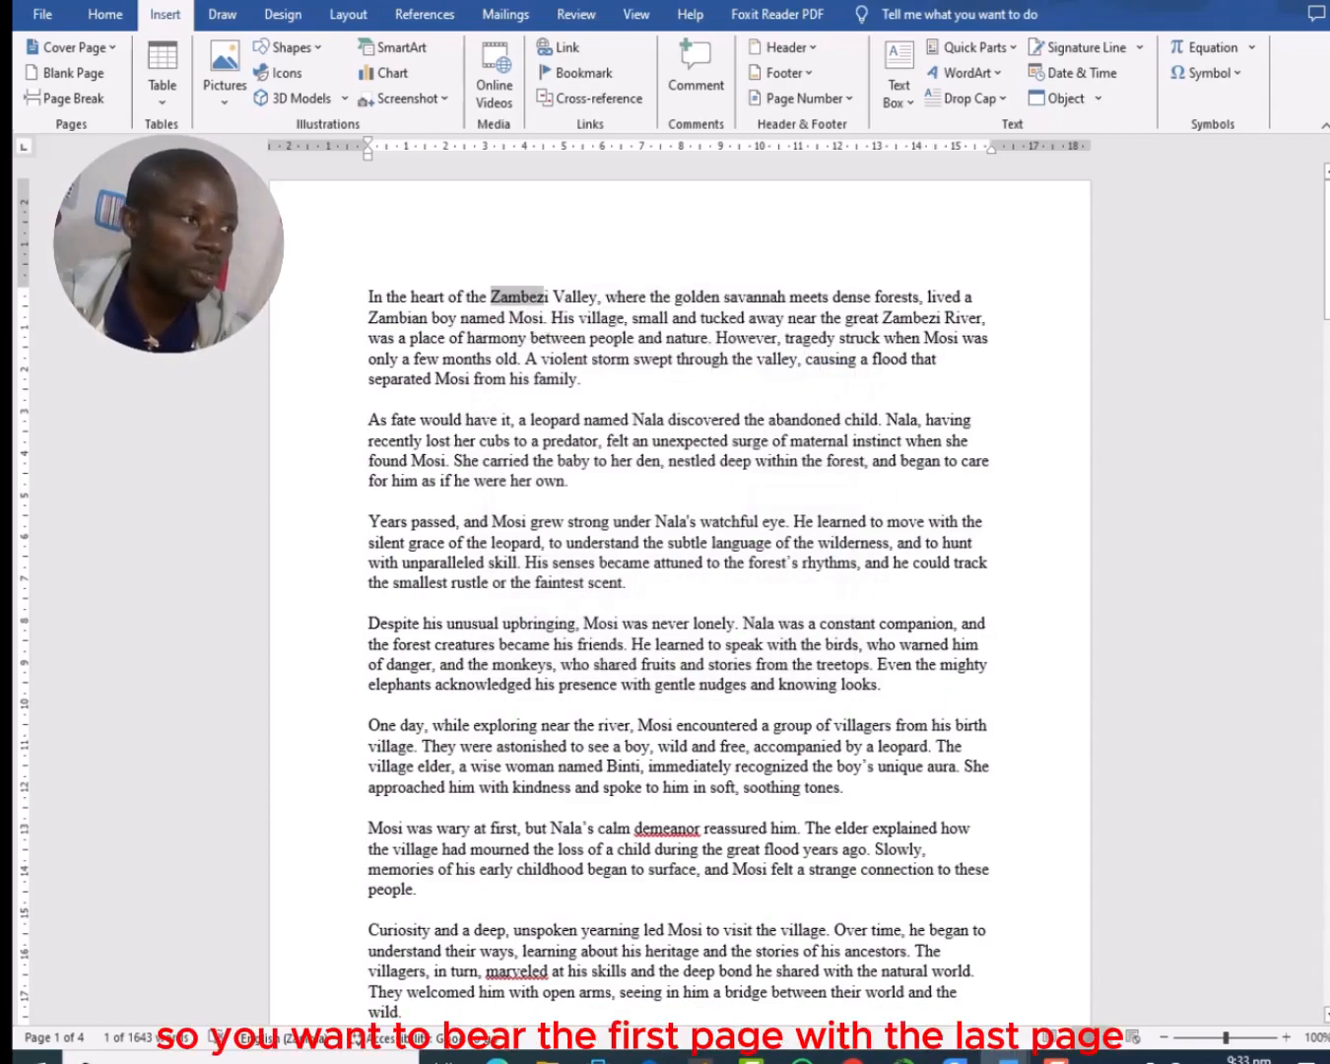
- Bookmark the word "world" in list item 28 on the last page, using the copied word "world" as the bookmark name
left_click_drag(1328, 267, 1326, 818)
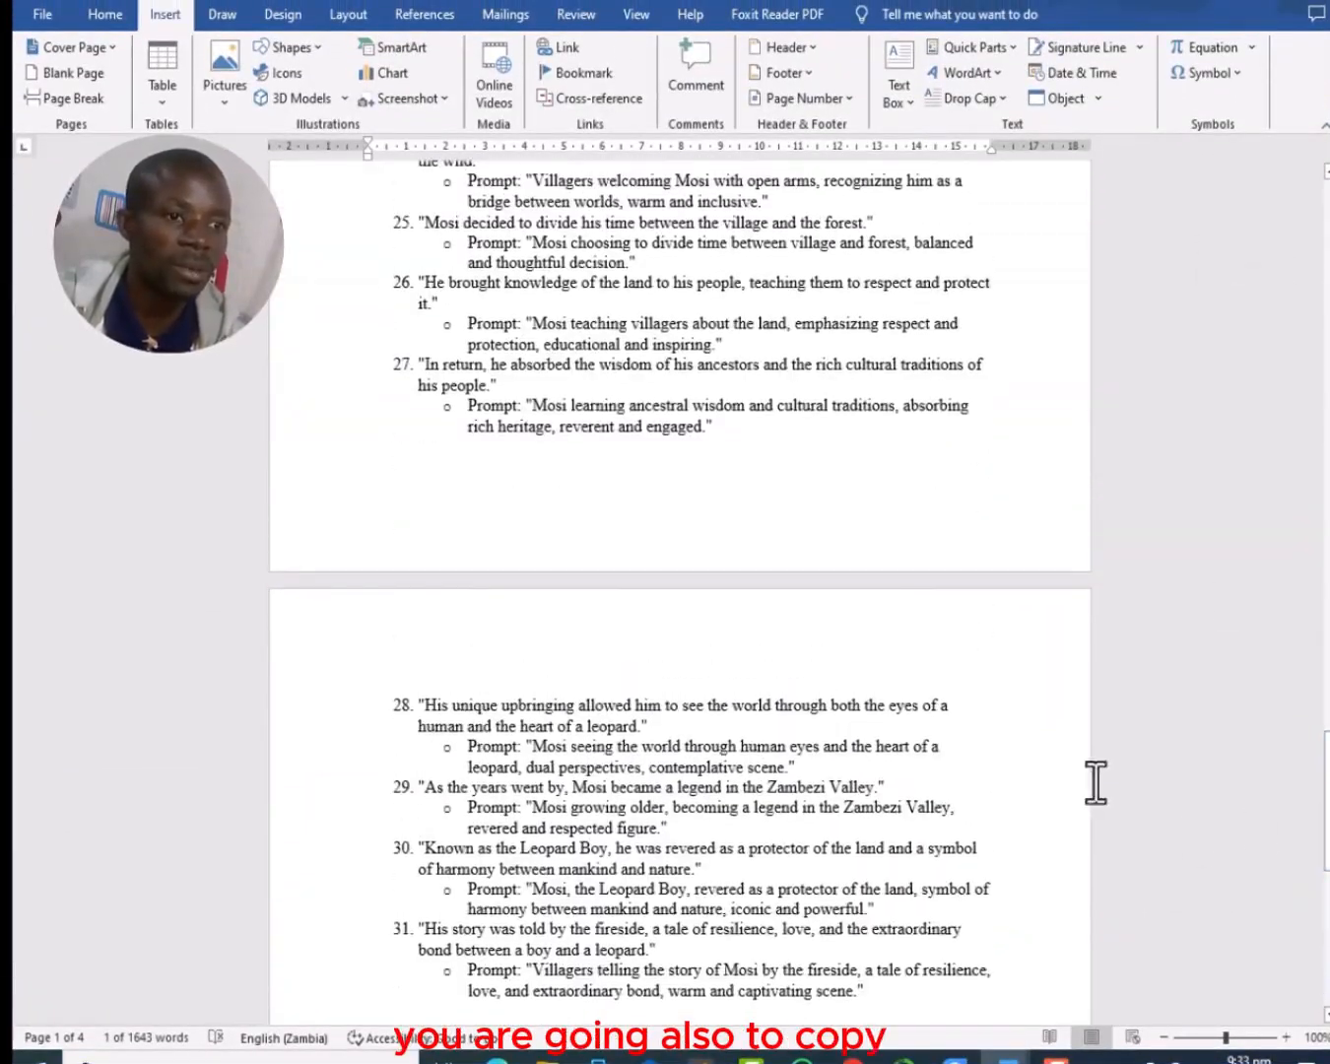
left_click(754, 705)
double_click(754, 705)
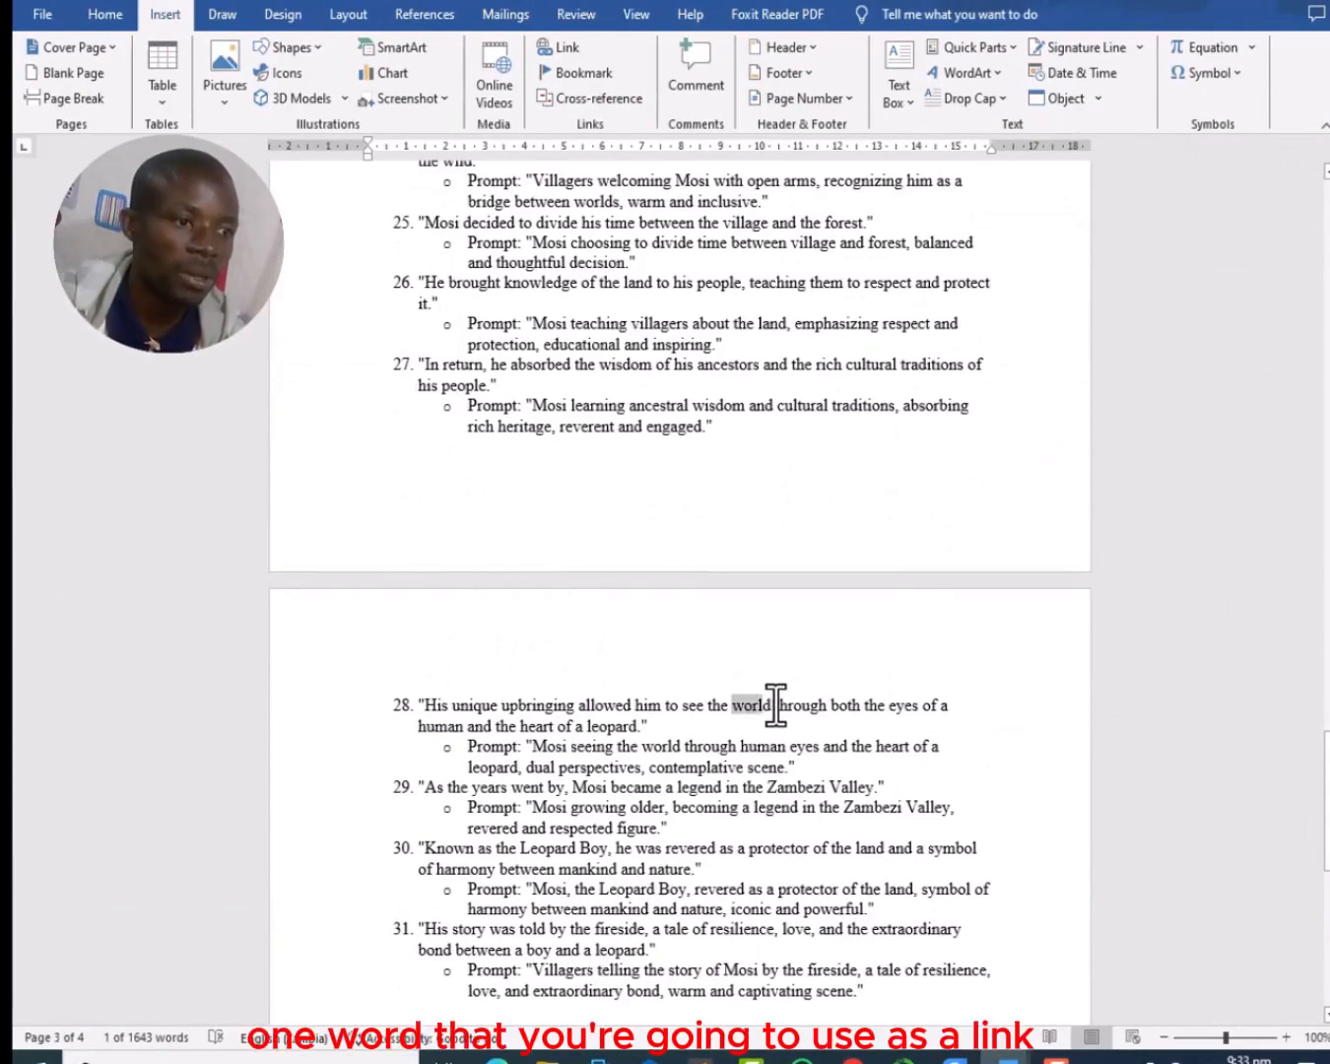
right_click(759, 708)
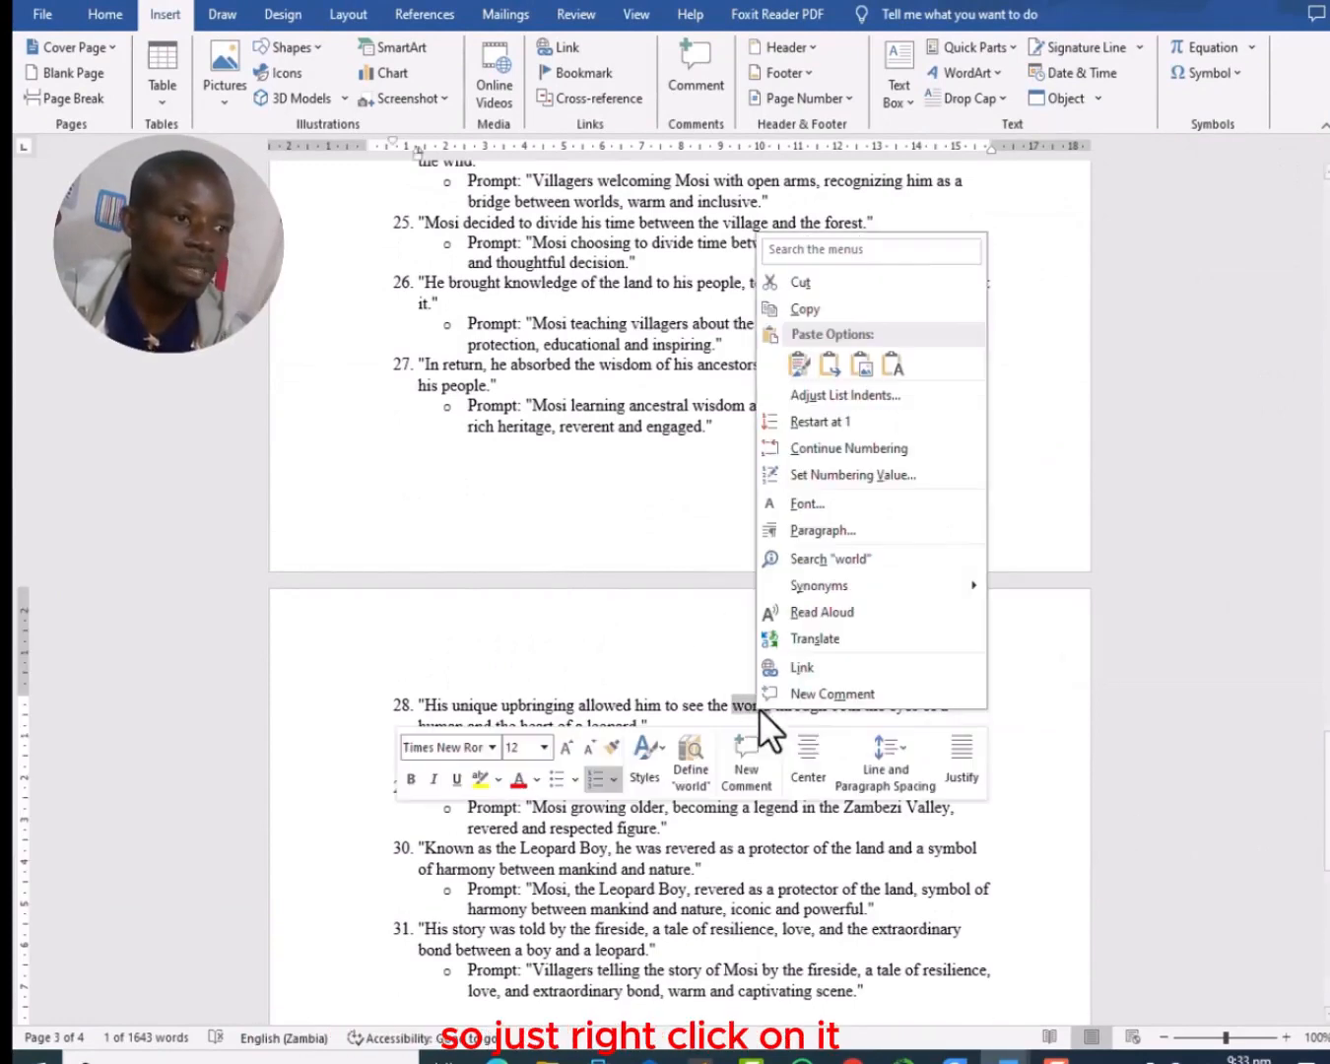
left_click(823, 310)
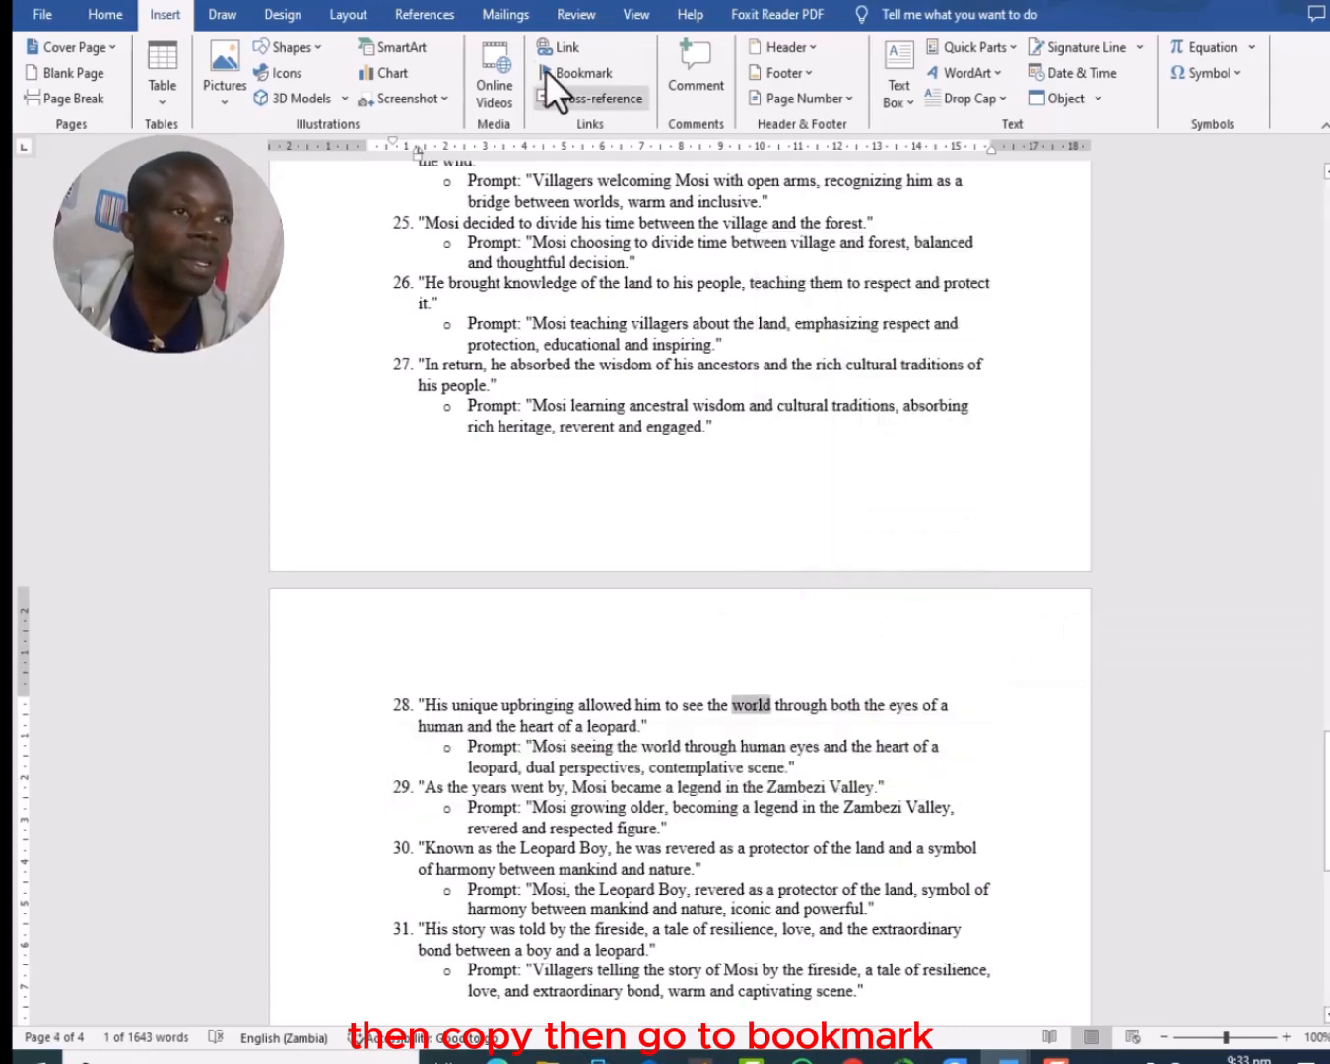
left_click(579, 72)
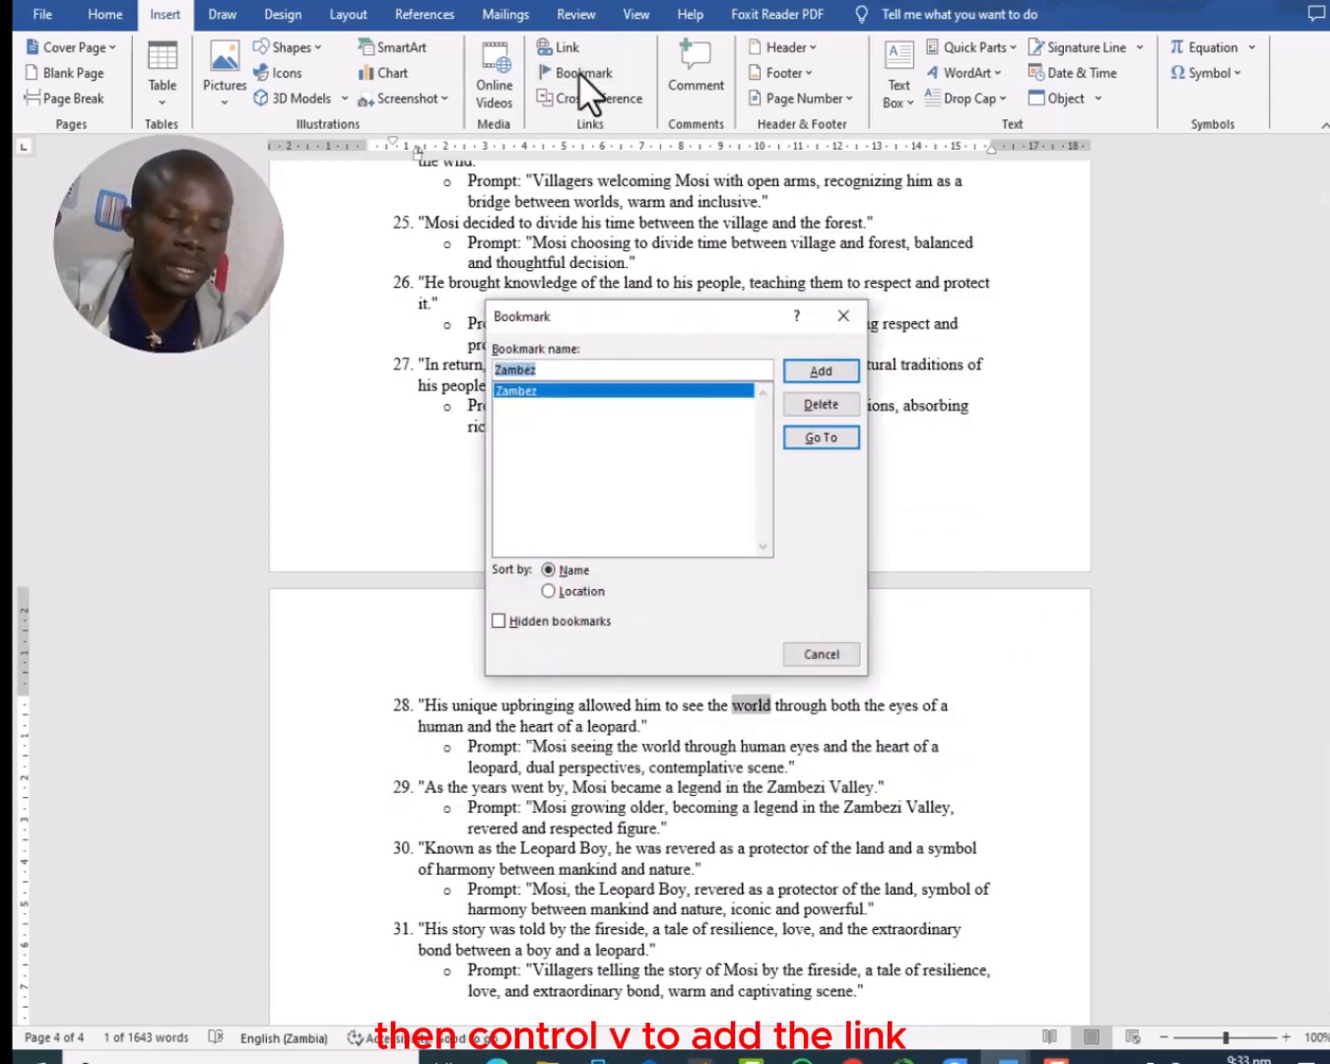
key("ctrl+v")
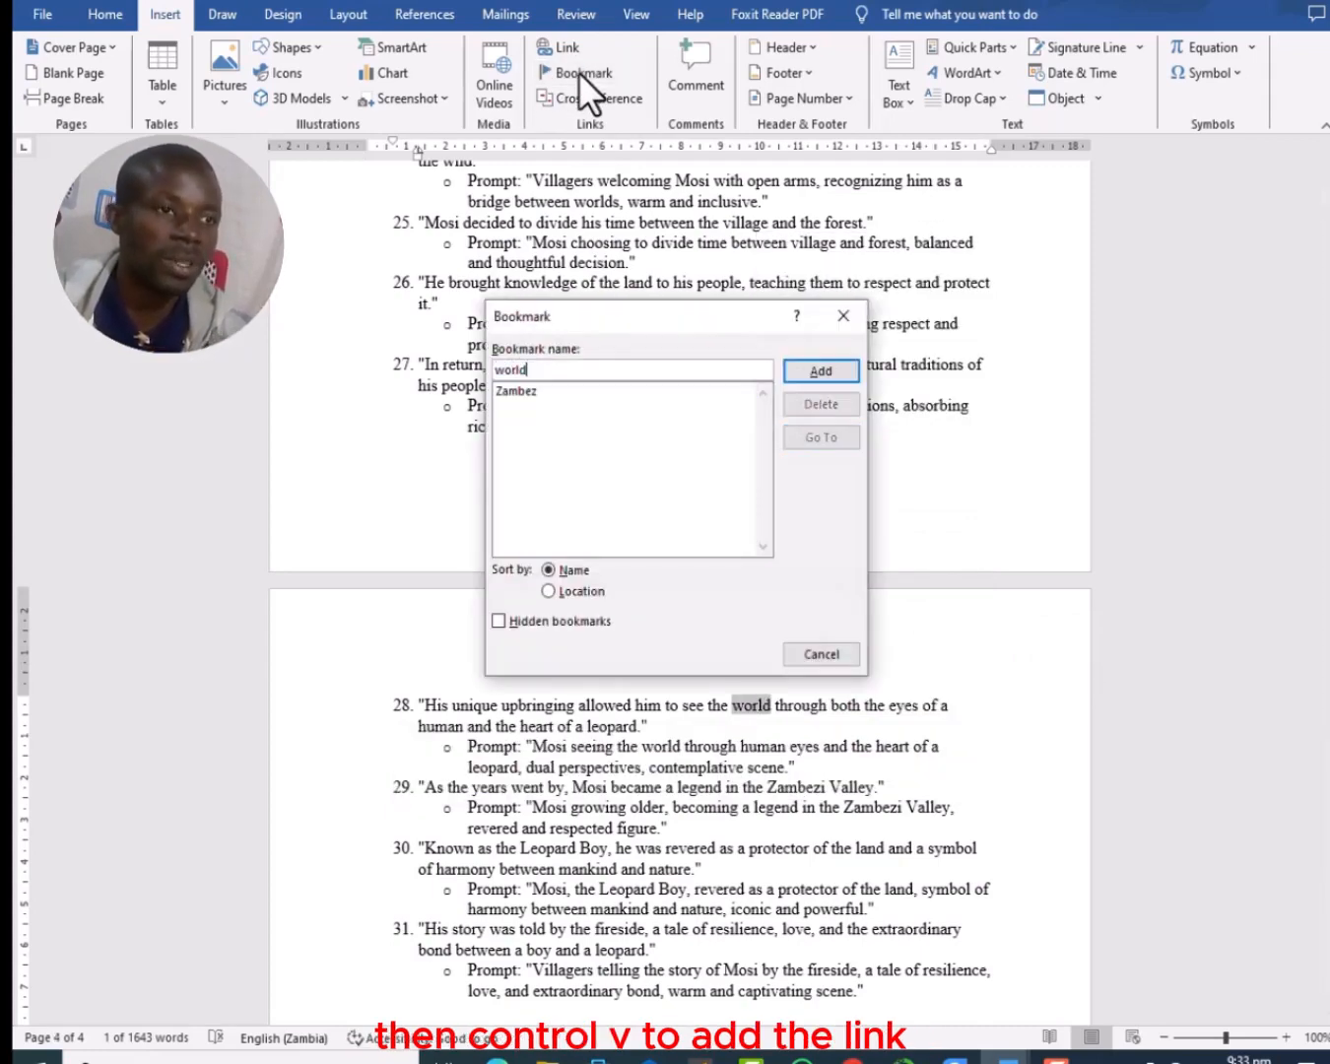
left_click(834, 371)
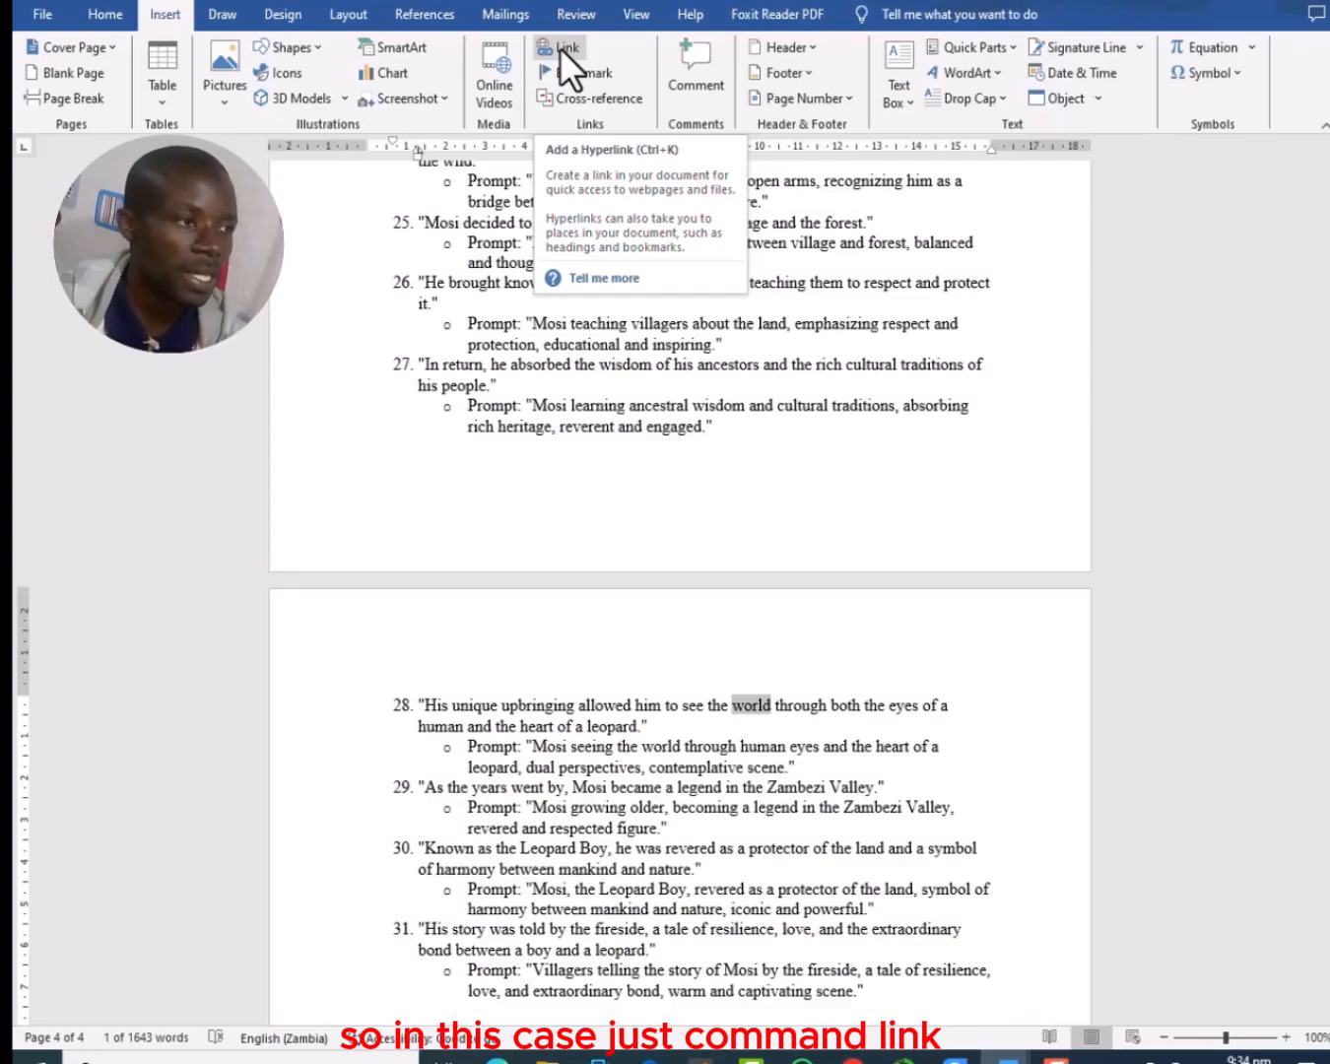
- Hyperlink the word "world" in item 28 to the Zambez bookmark as a place in this document
left_click(560, 47)
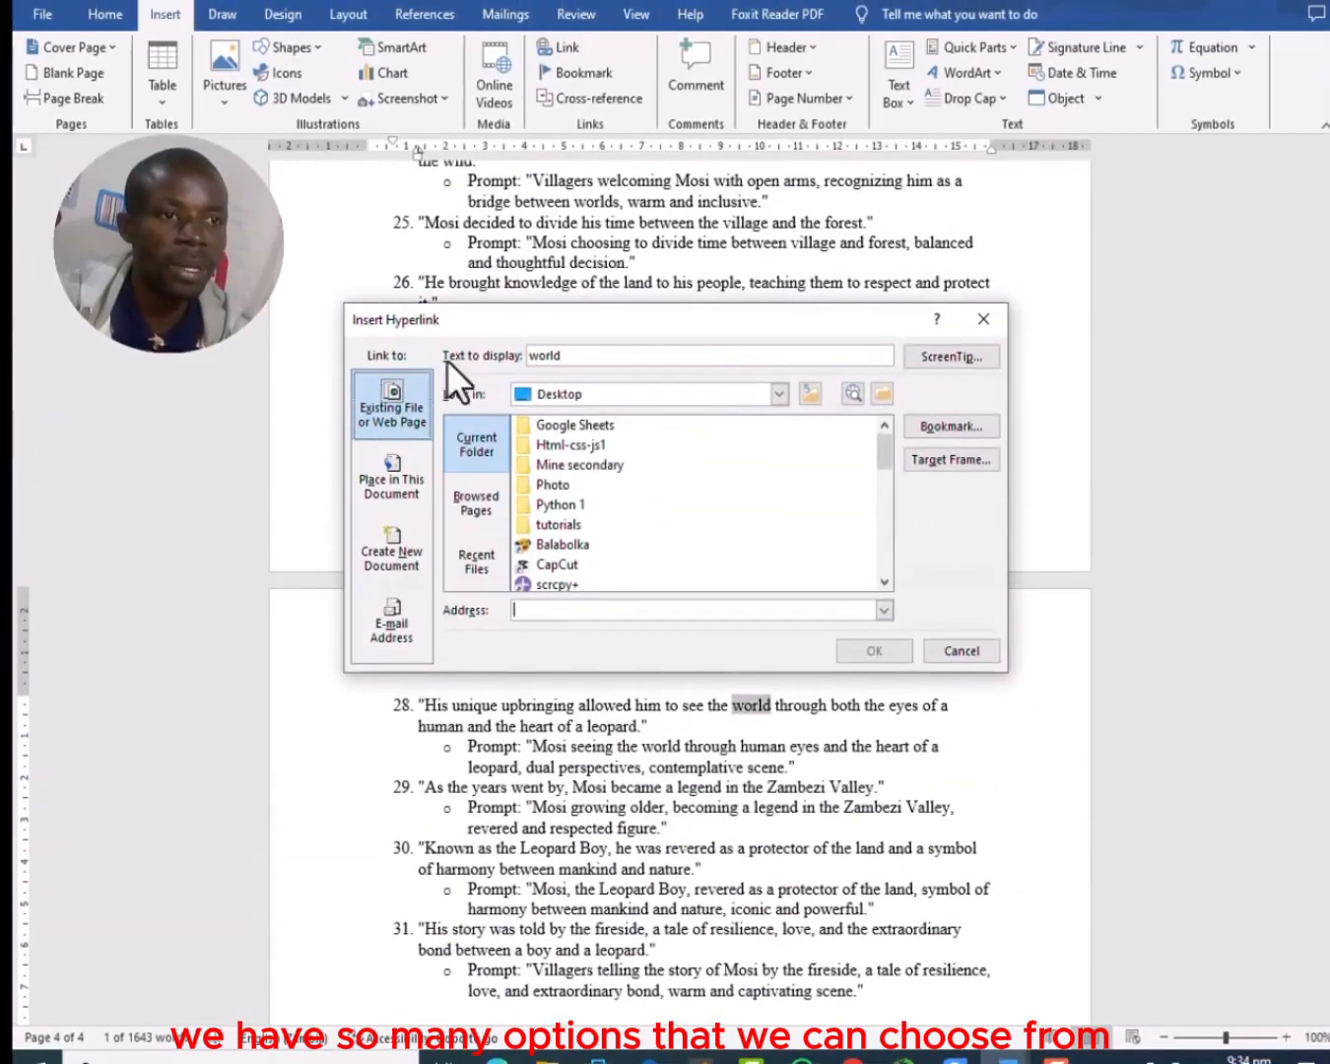
left_click(374, 469)
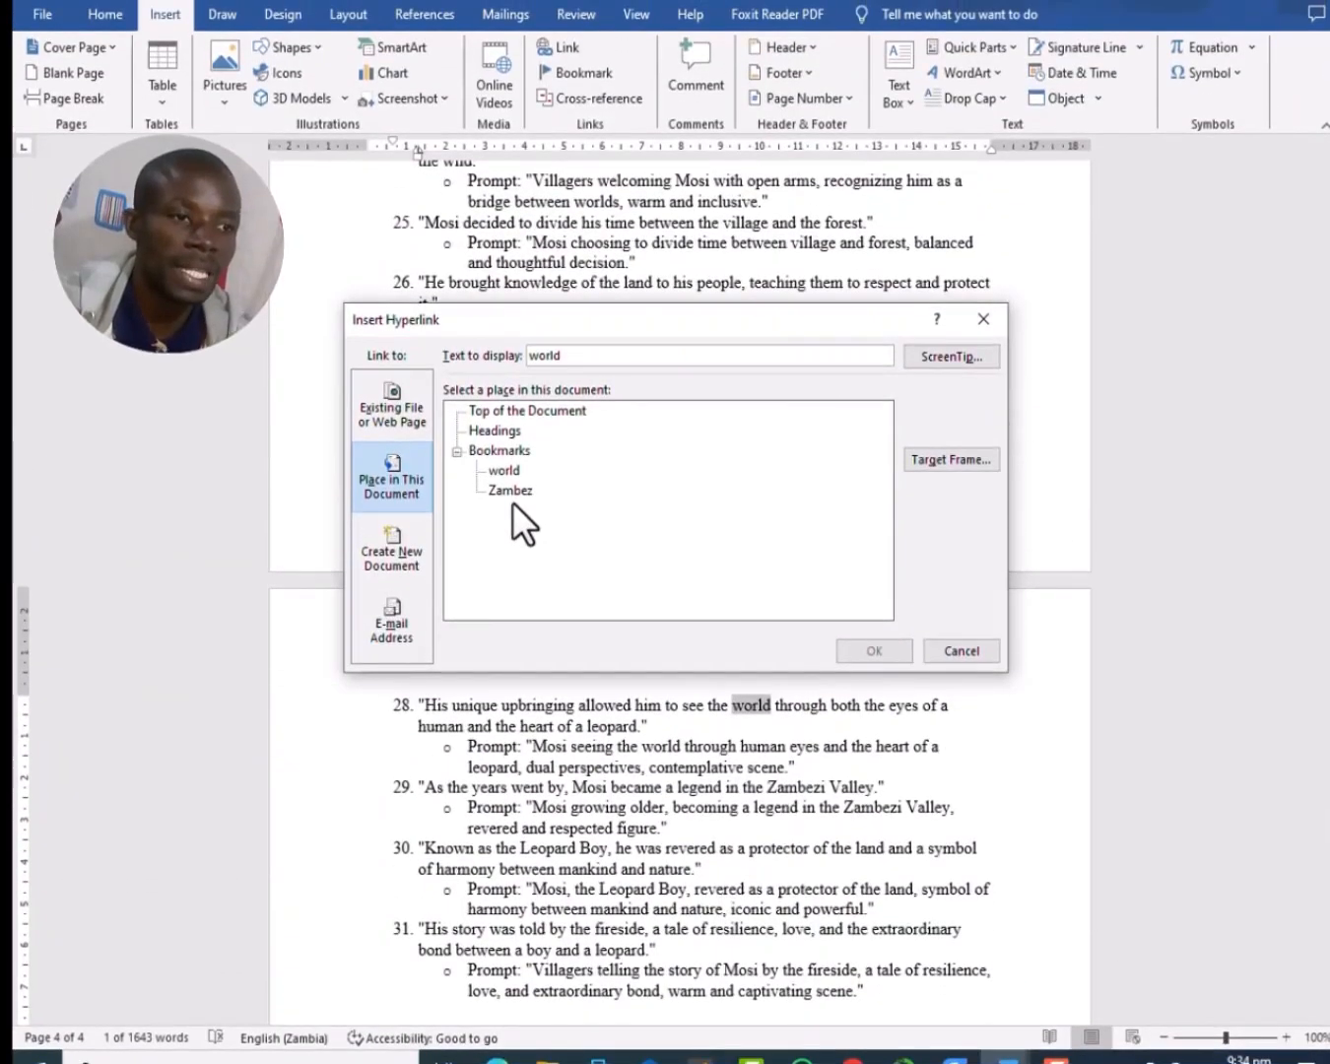
left_click_drag(680, 325, 938, 244)
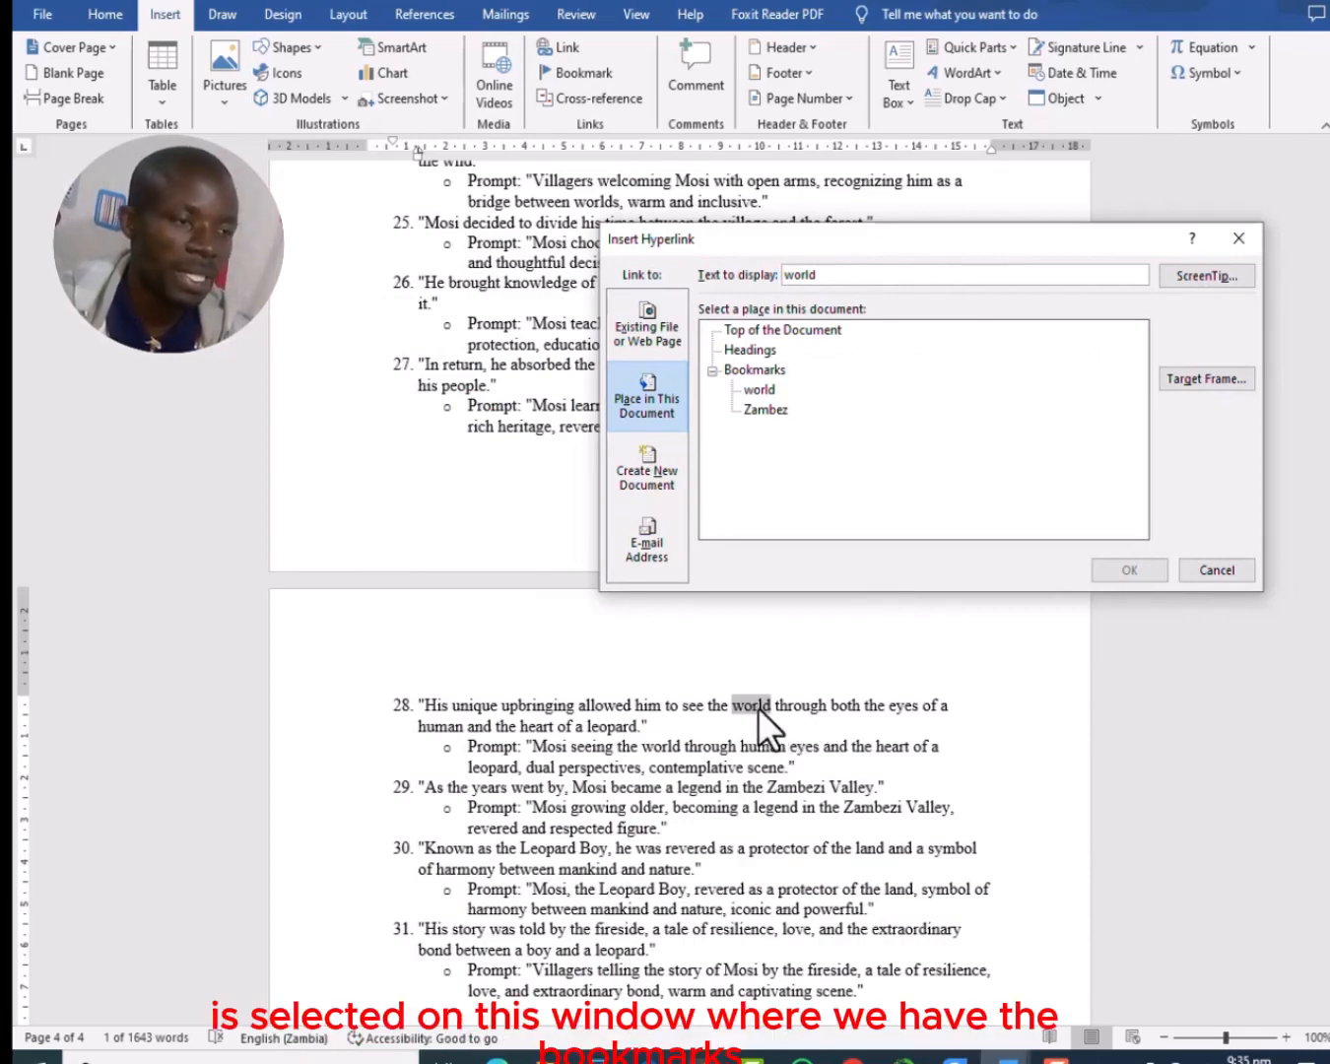
left_click_drag(912, 239, 838, 312)
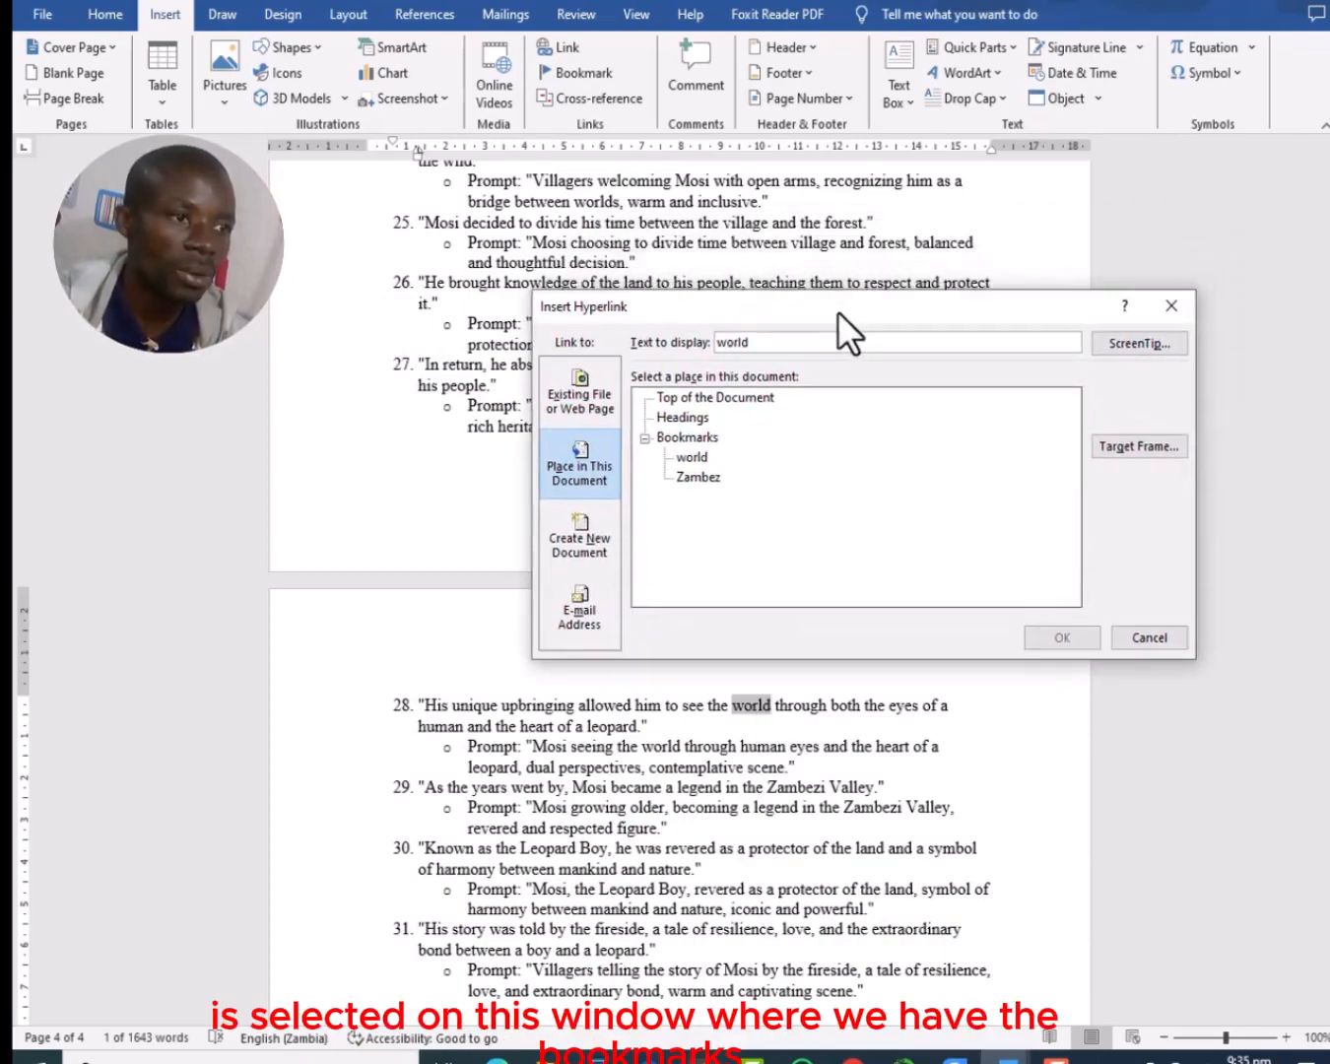
left_click(699, 479)
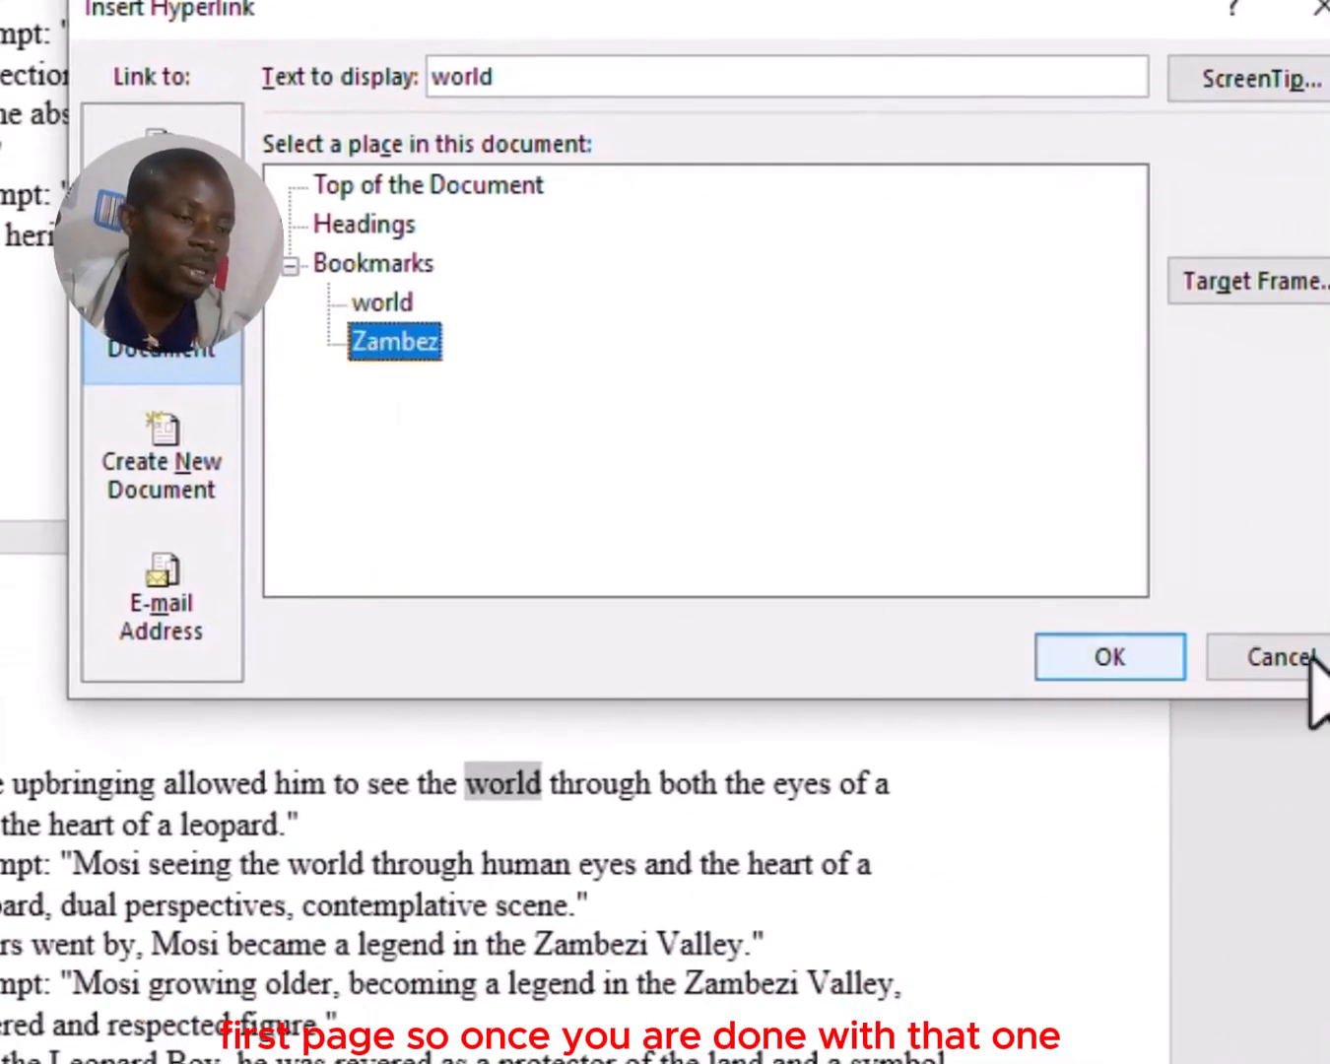
left_click(1183, 666)
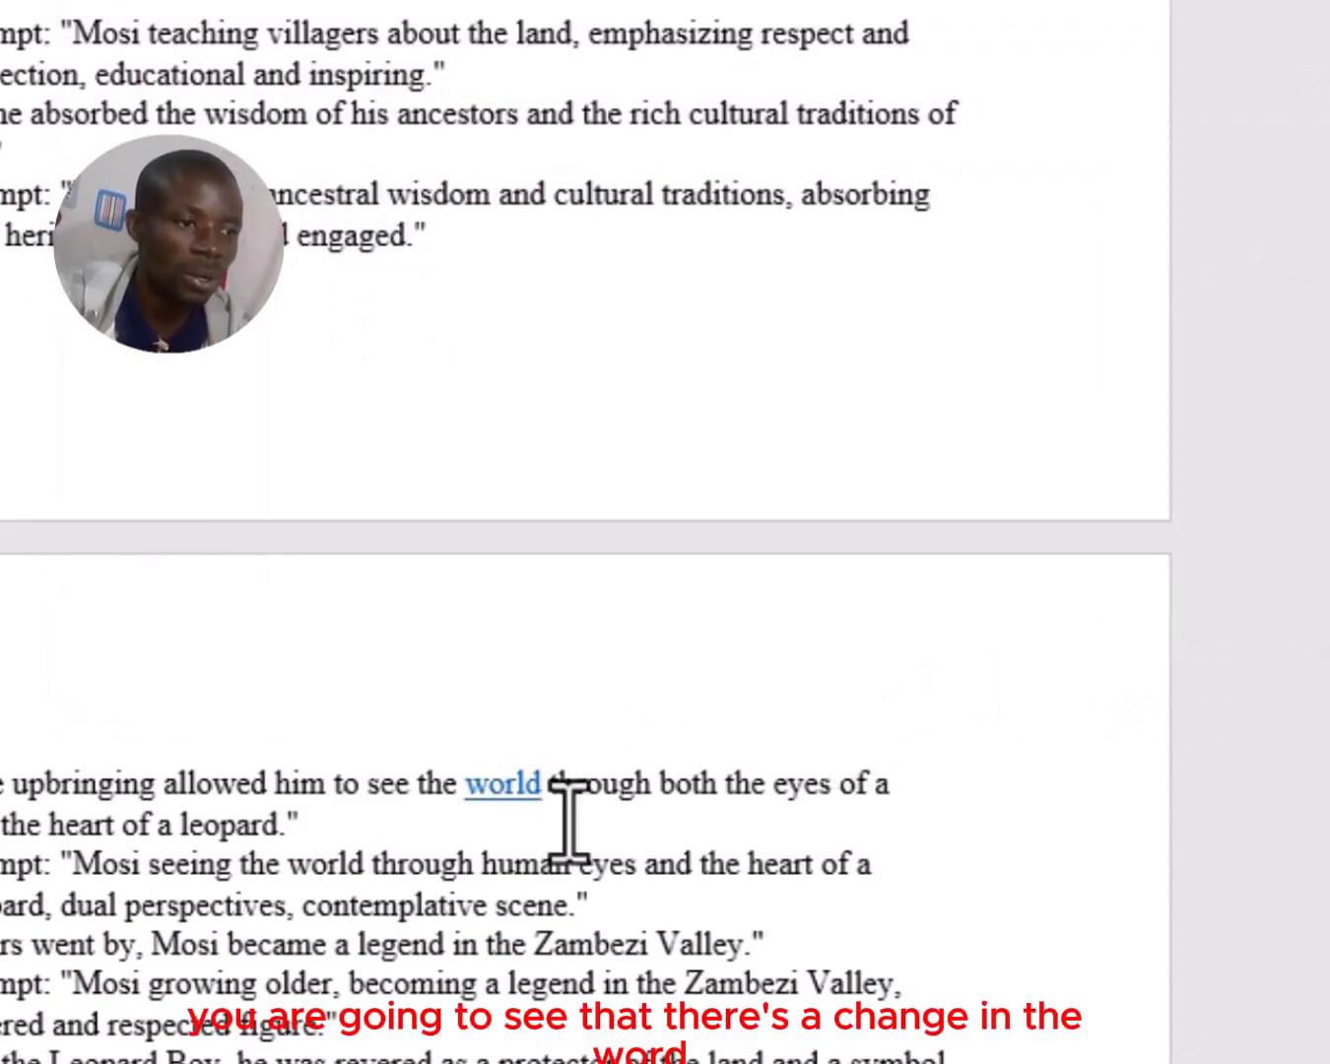
- Follow the "world" link in item 28 to test the jump to the first page
mouse_move(510, 779)
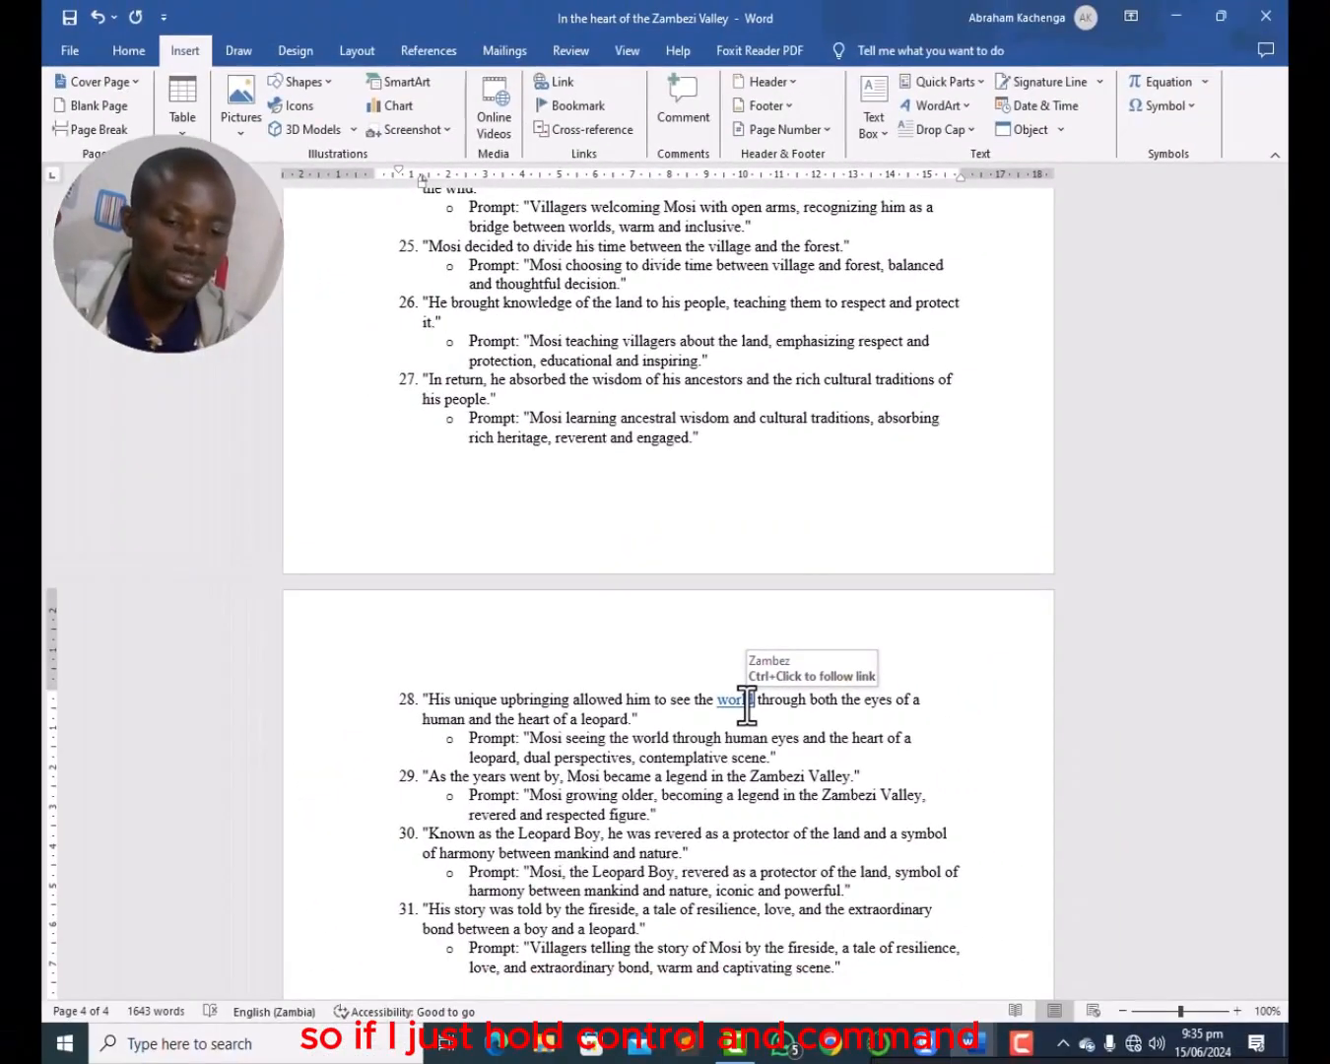
left_click(747, 706, "ctrl")
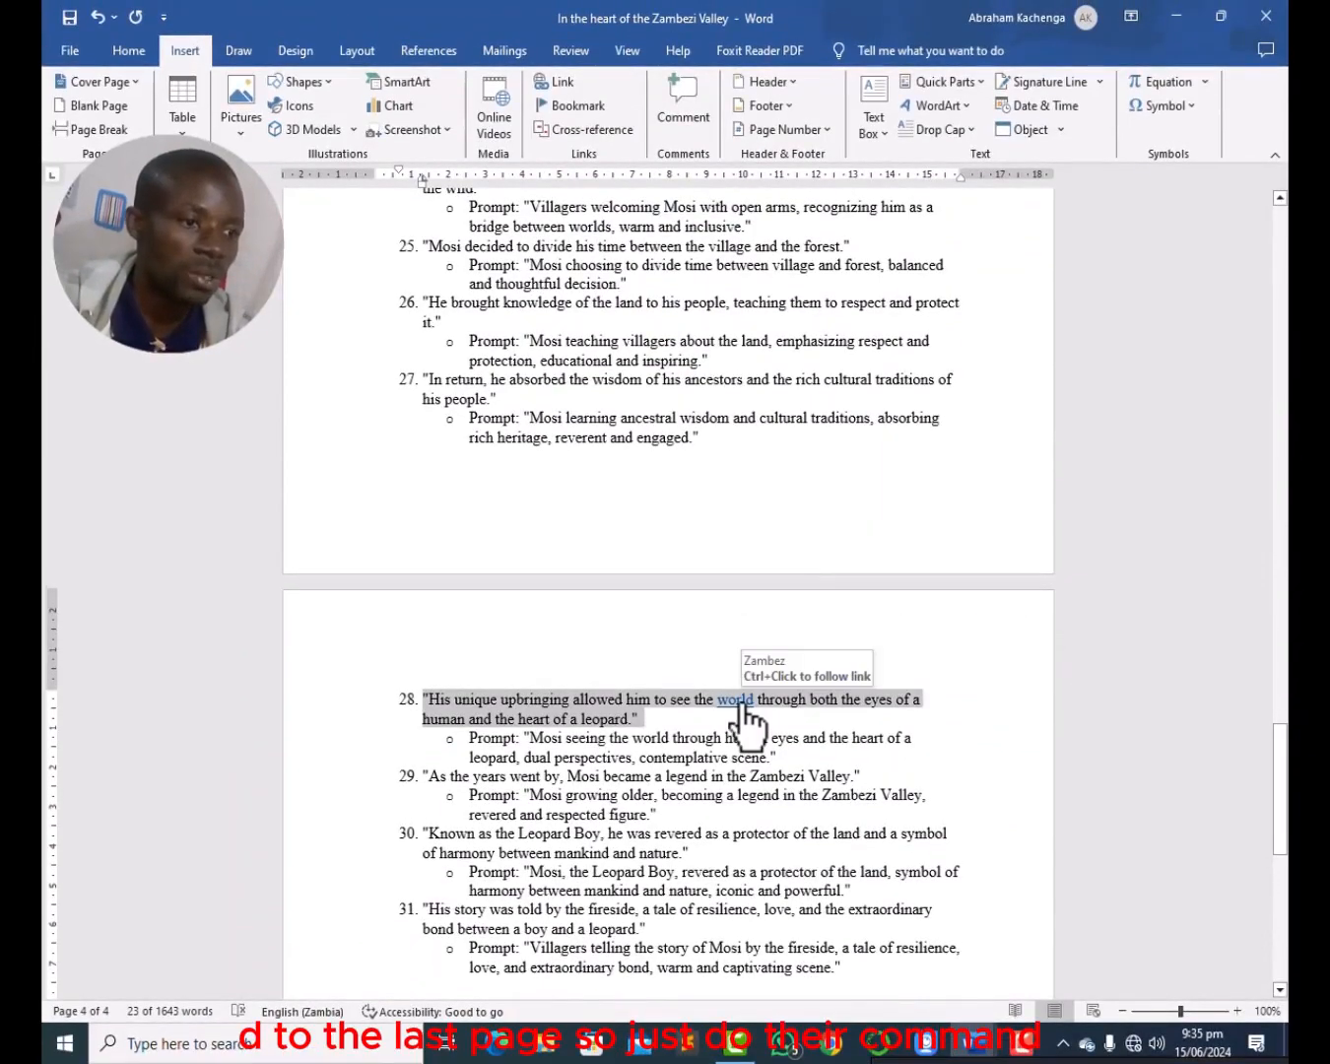
left_click(741, 702, "ctrl")
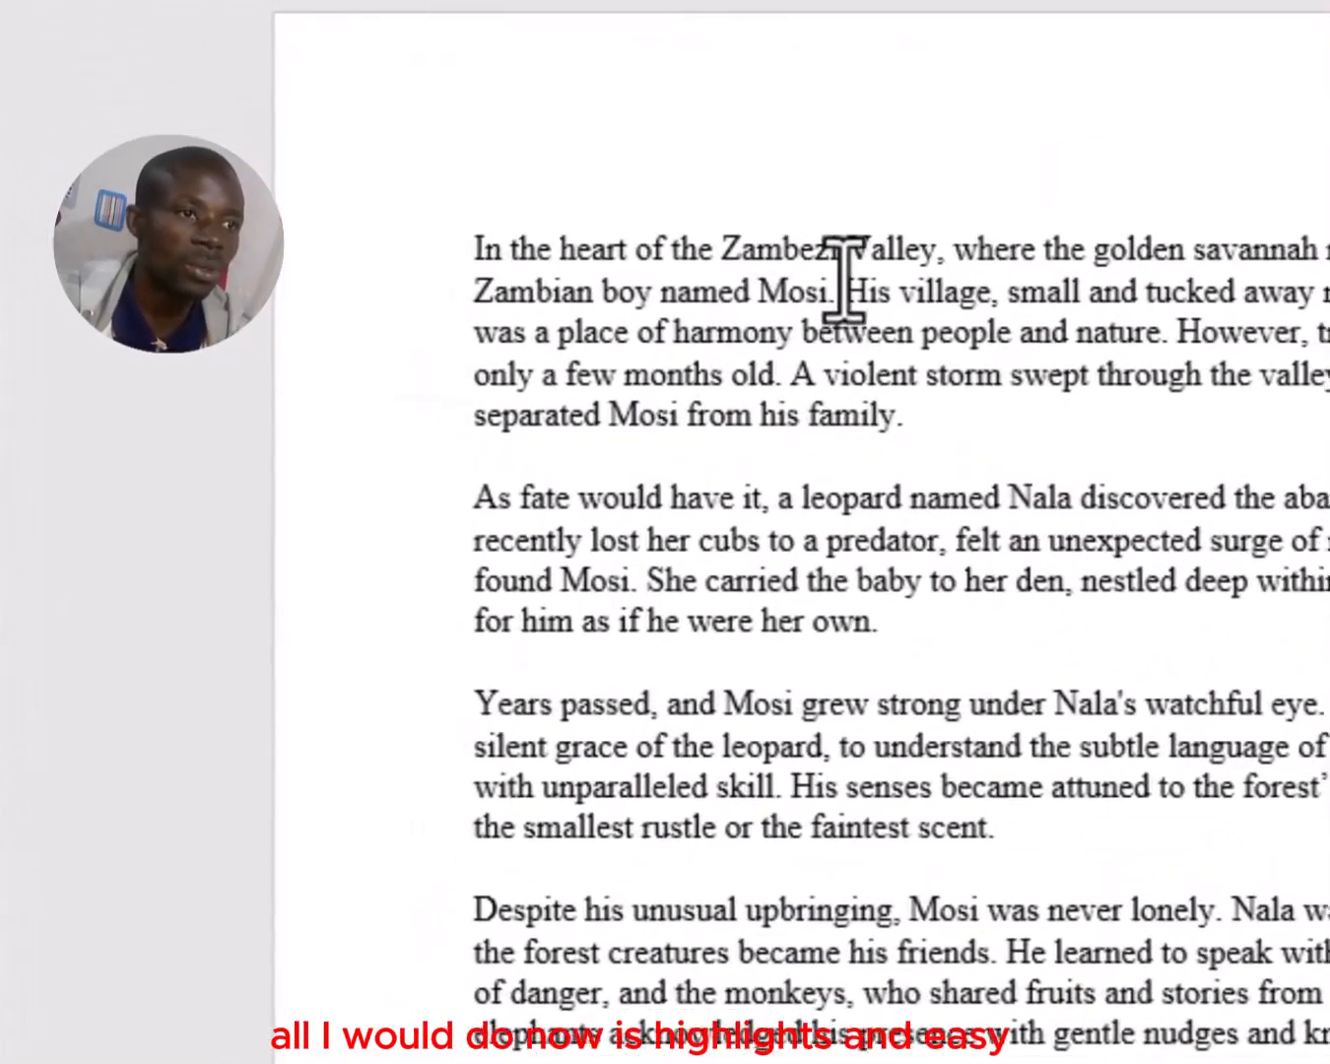
- Hyperlink the word "Zambezi" in the opening line to the world bookmark in this document
left_click_drag(846, 247, 713, 255)
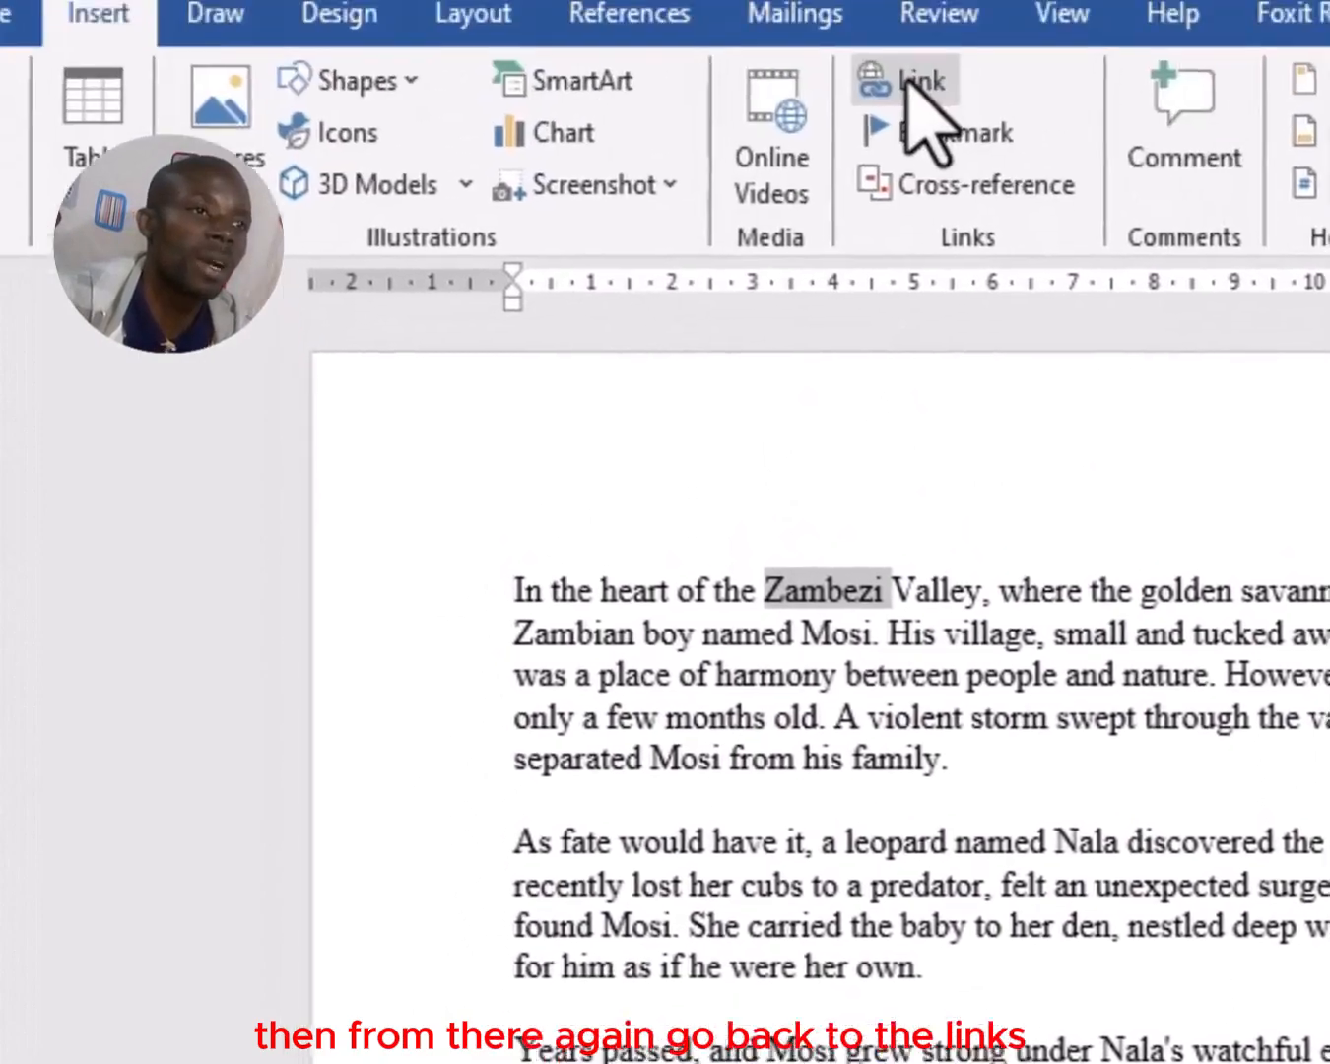
left_click(922, 179)
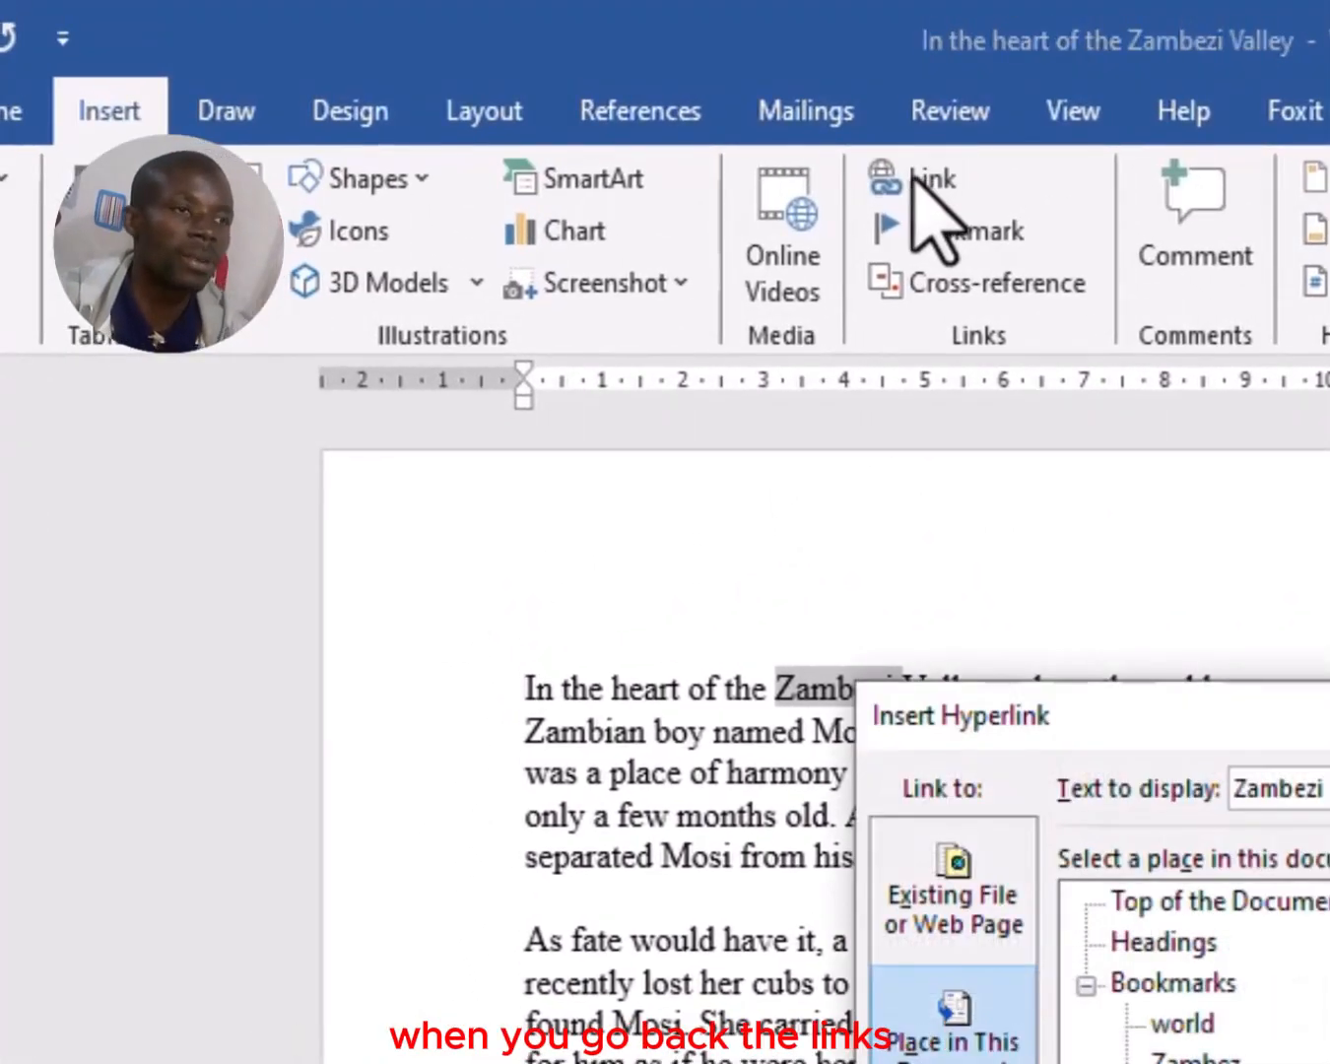
left_click_drag(1326, 727, 1268, 961)
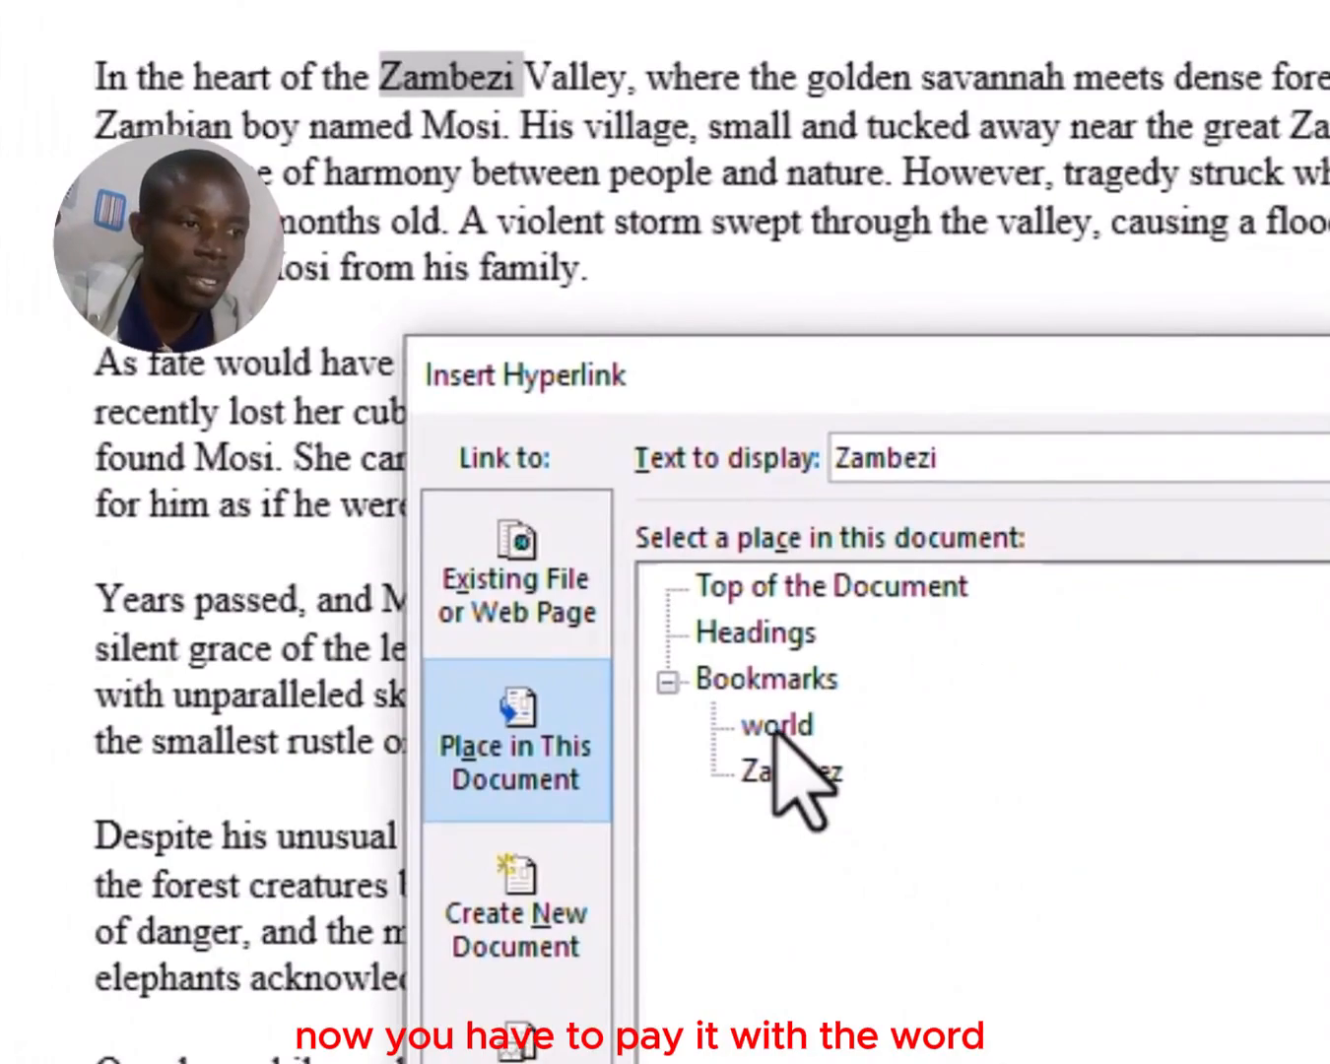
left_click(789, 750)
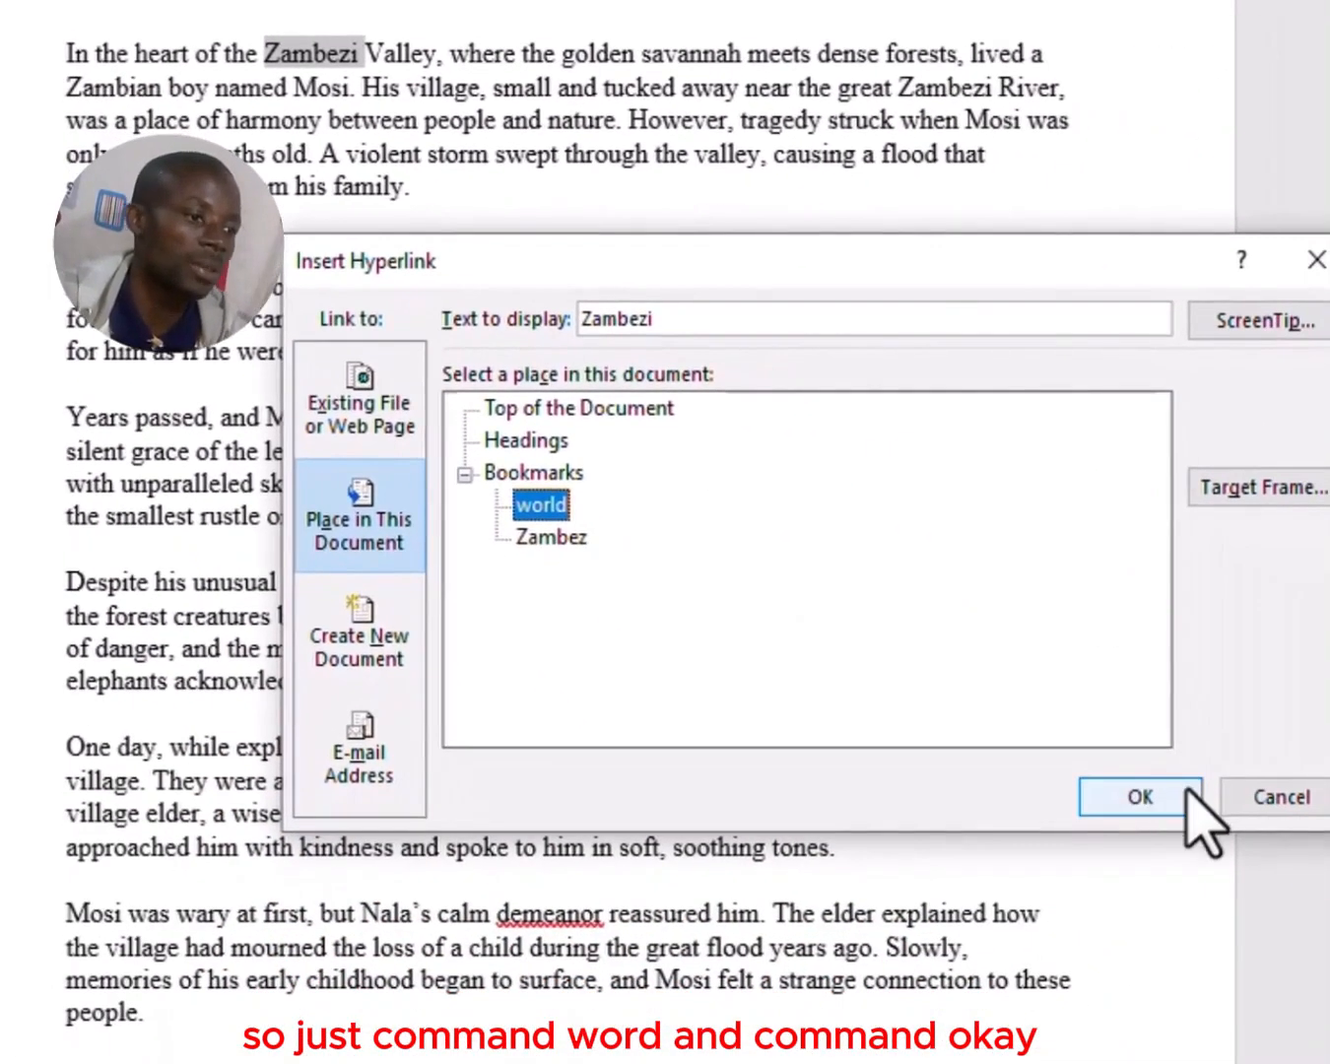
left_click(1186, 798)
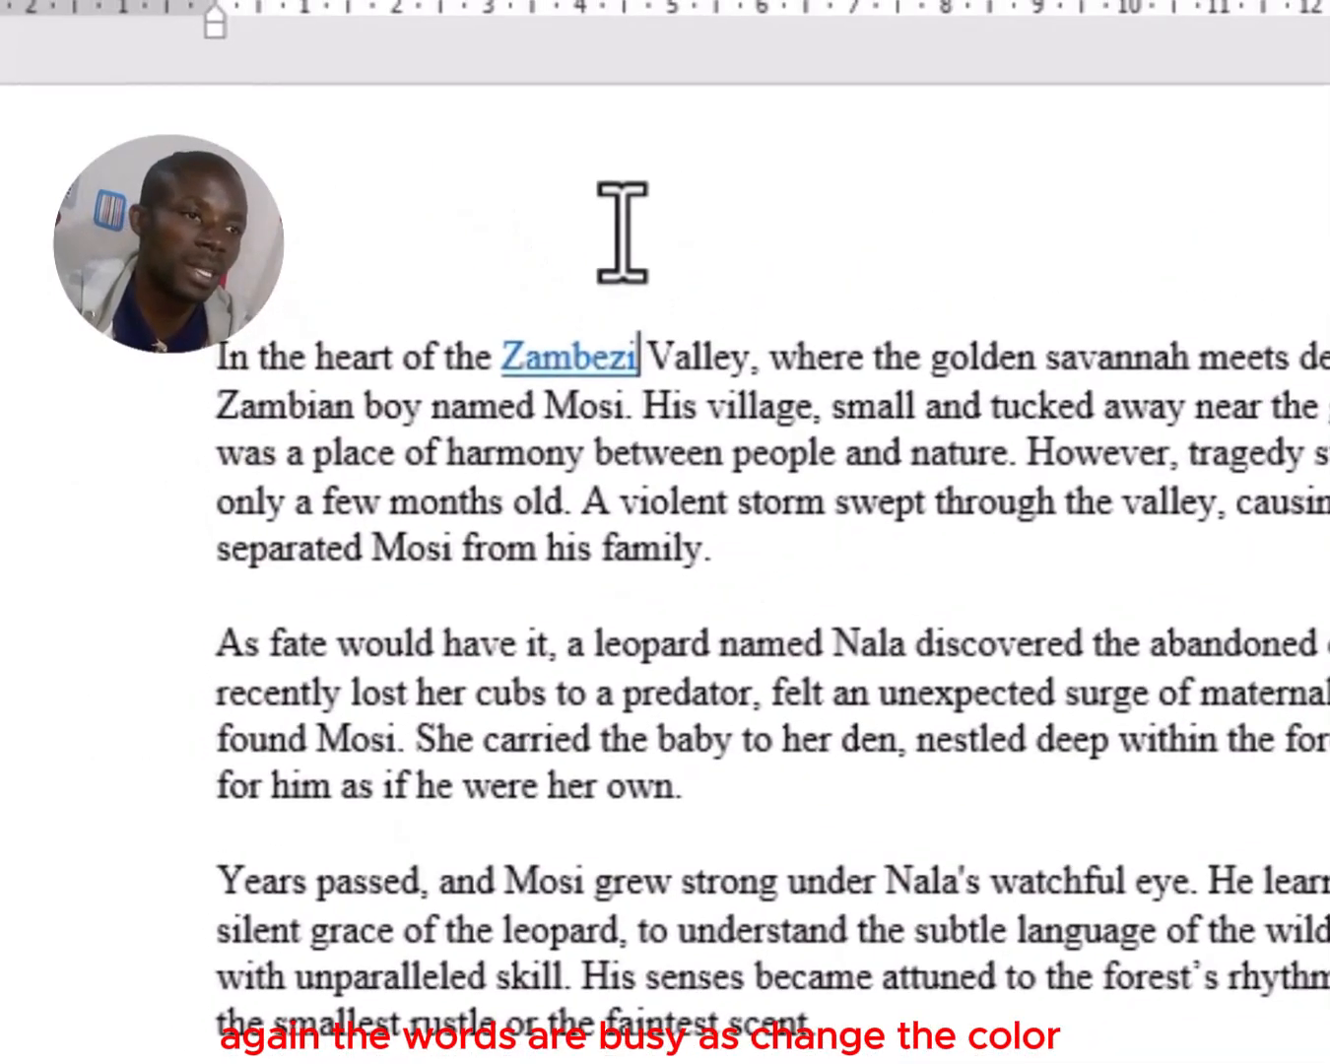
- Follow the "Zambezi" link in the opening line to test the jump to the last page
mouse_move(563, 354)
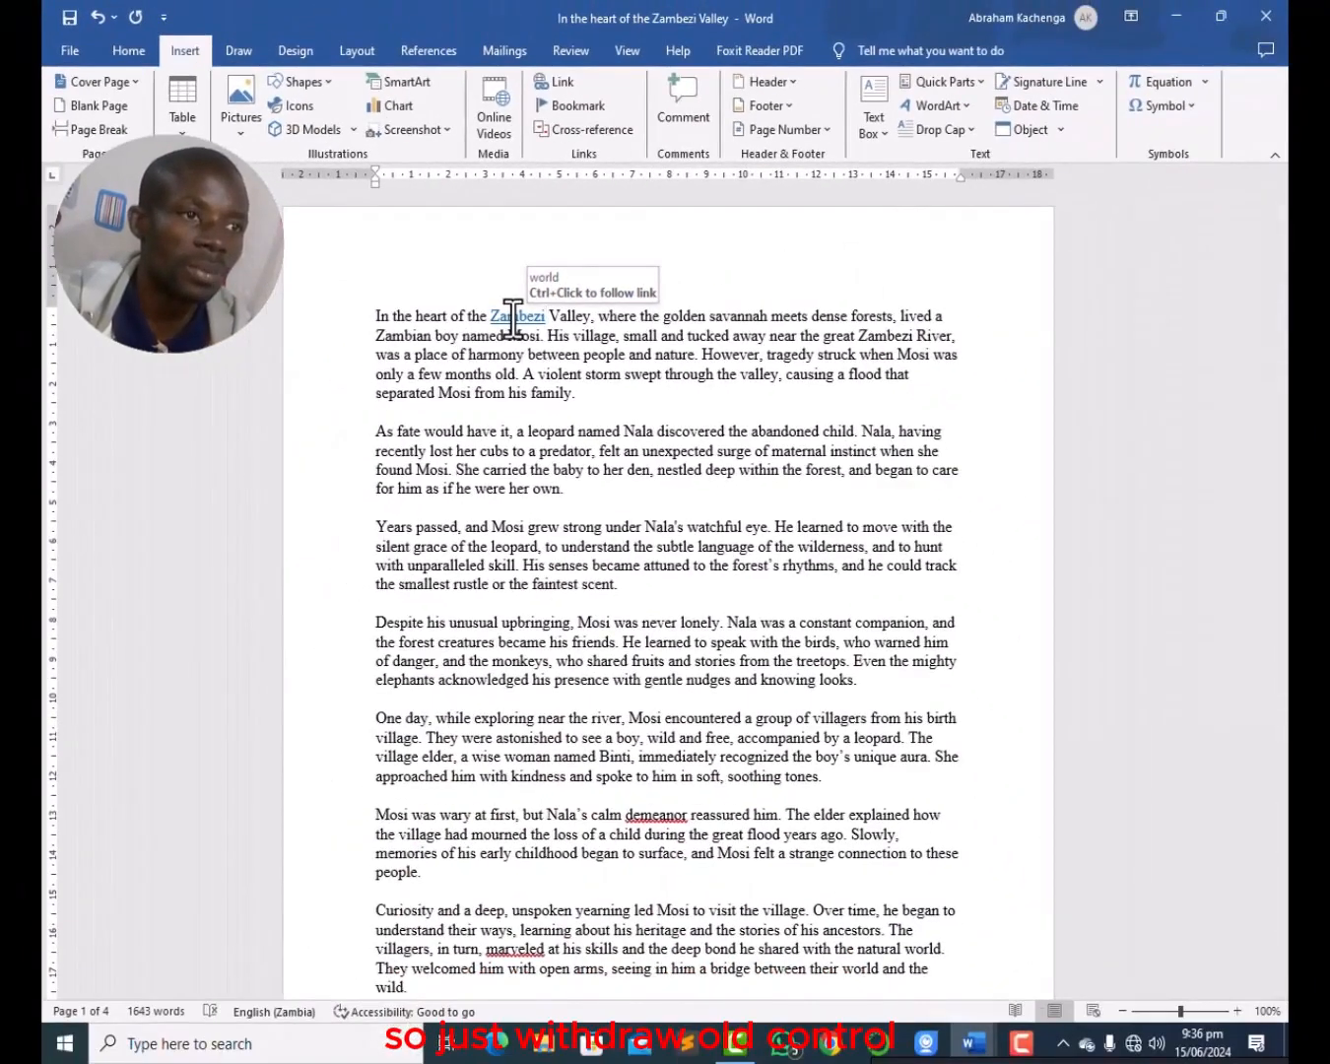
left_click(514, 318, "ctrl")
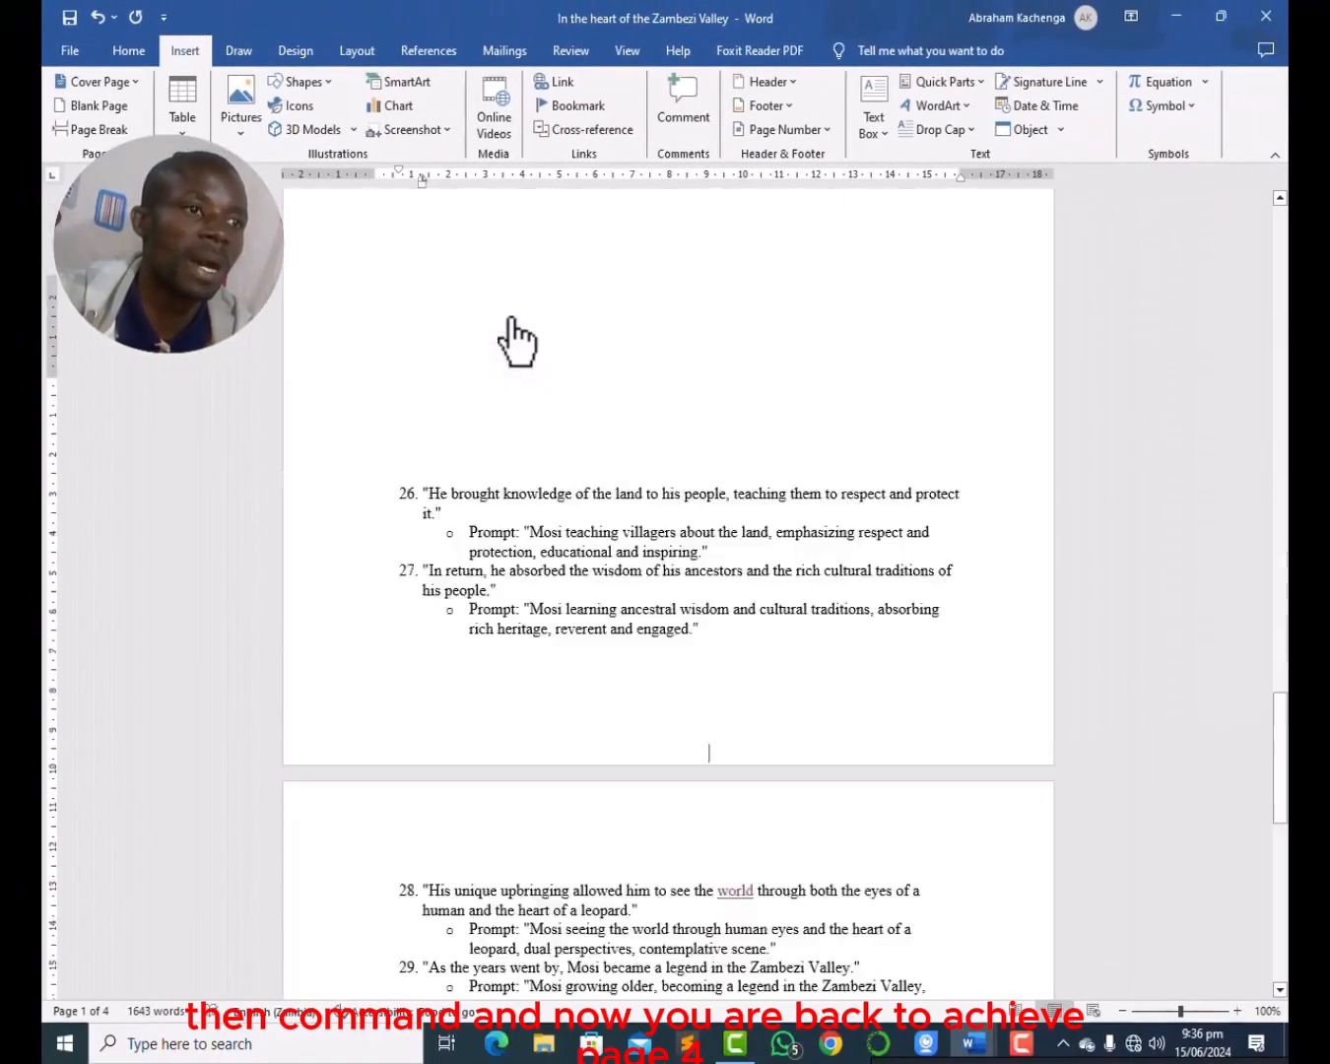